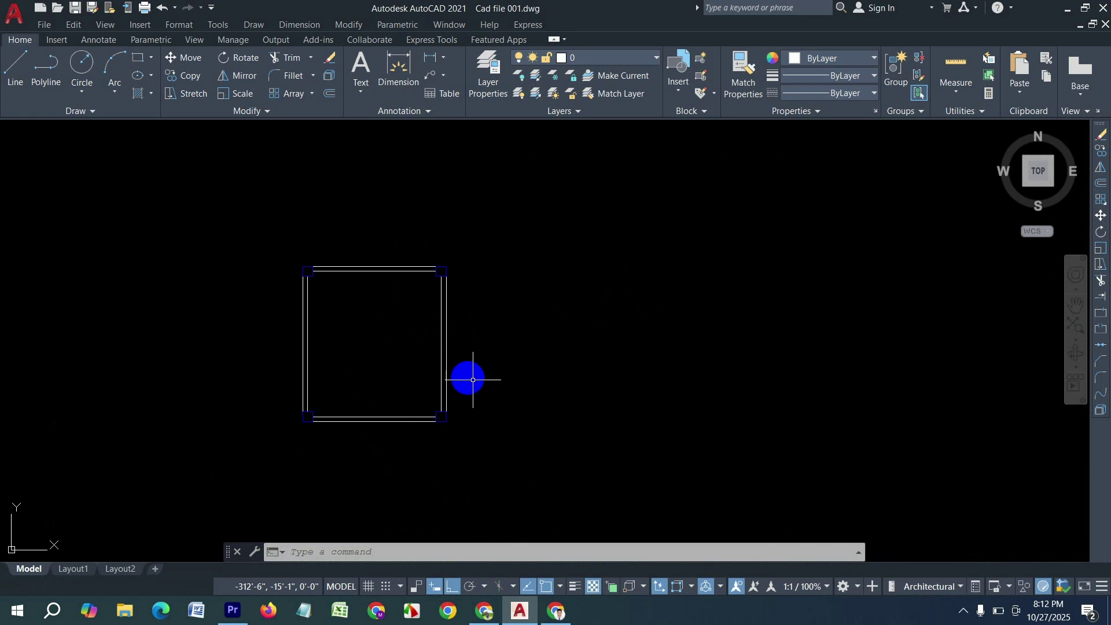
- Draw a 2' vertical line upward from the outer corner of the frame's upper-left post
scroll(381, 354, up, 2)
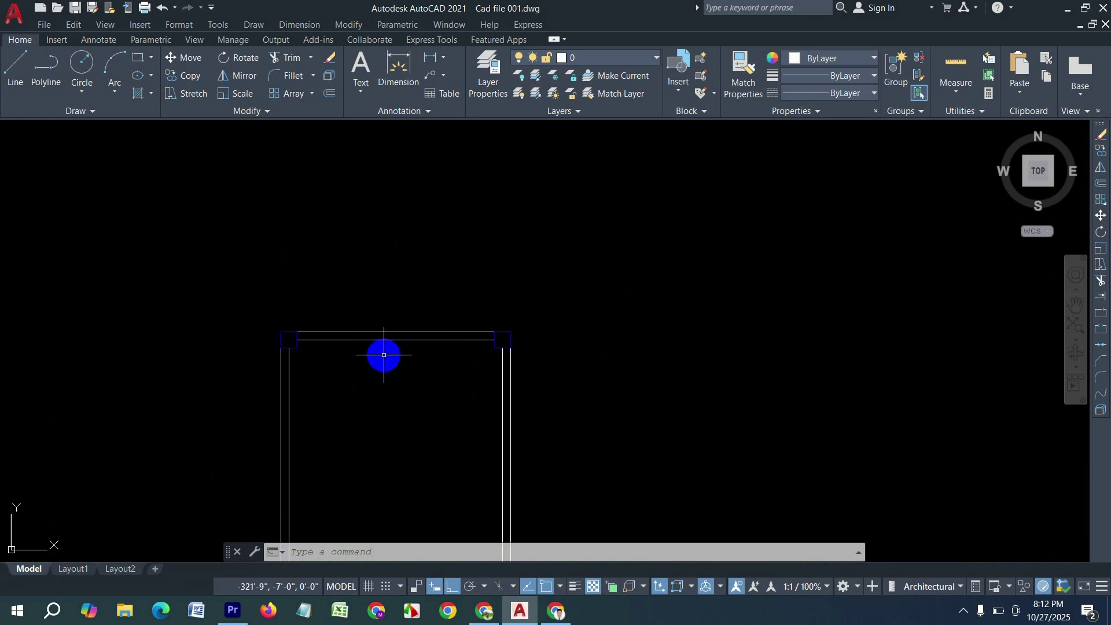
key(Return)
scroll(312, 336, up, 2)
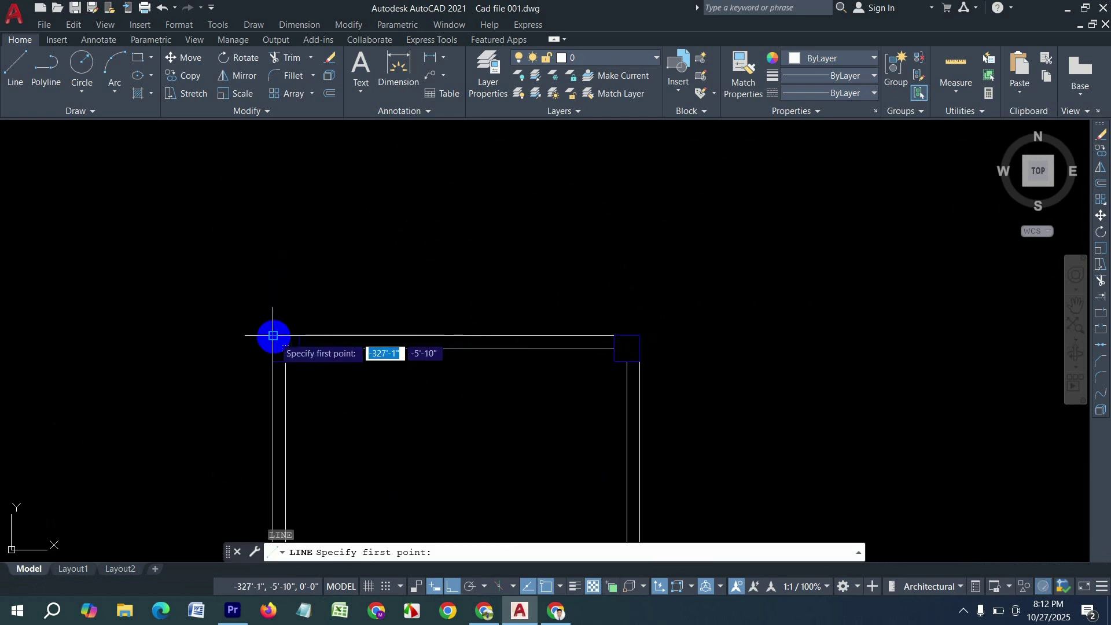
click(273, 335)
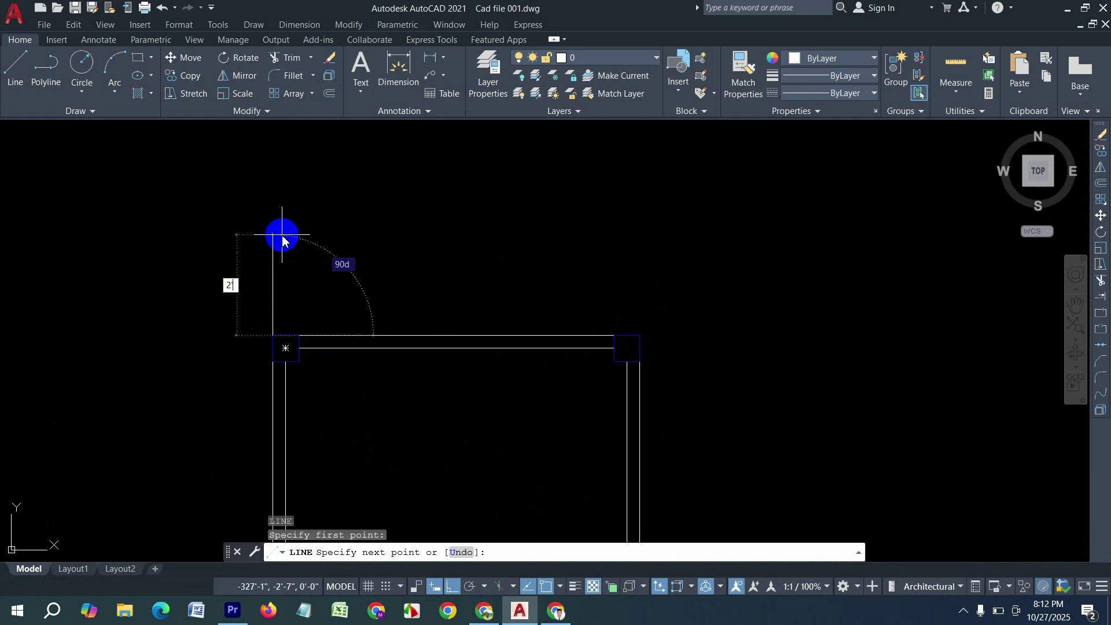
key(Return)
key(Return)
- Draw a matching 2' vertical line upward from the outer corner of the frame's upper-right post
key(Return)
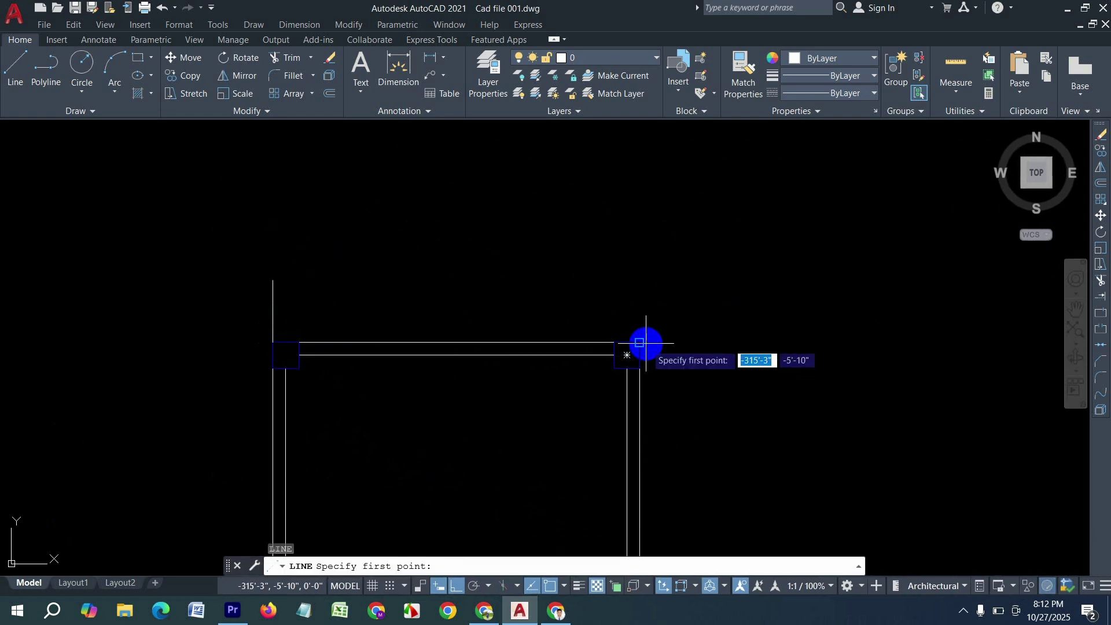
click(645, 343)
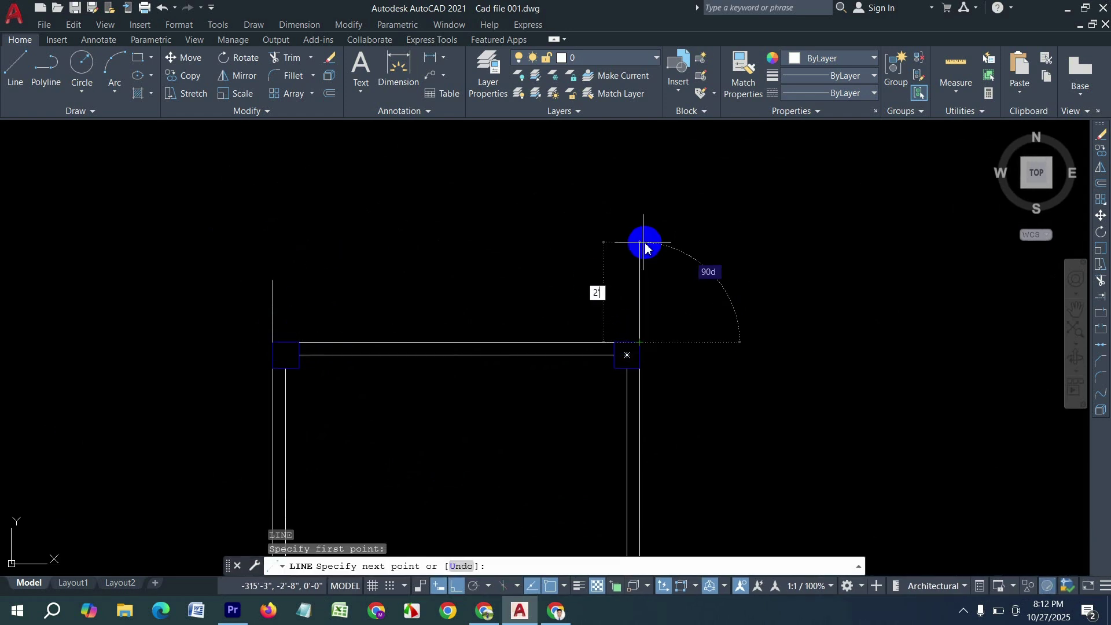
key(Return)
key(Return)
- Offset the outer line of the frame's upper side 4' upward, above the two vertical lines
key(Return)
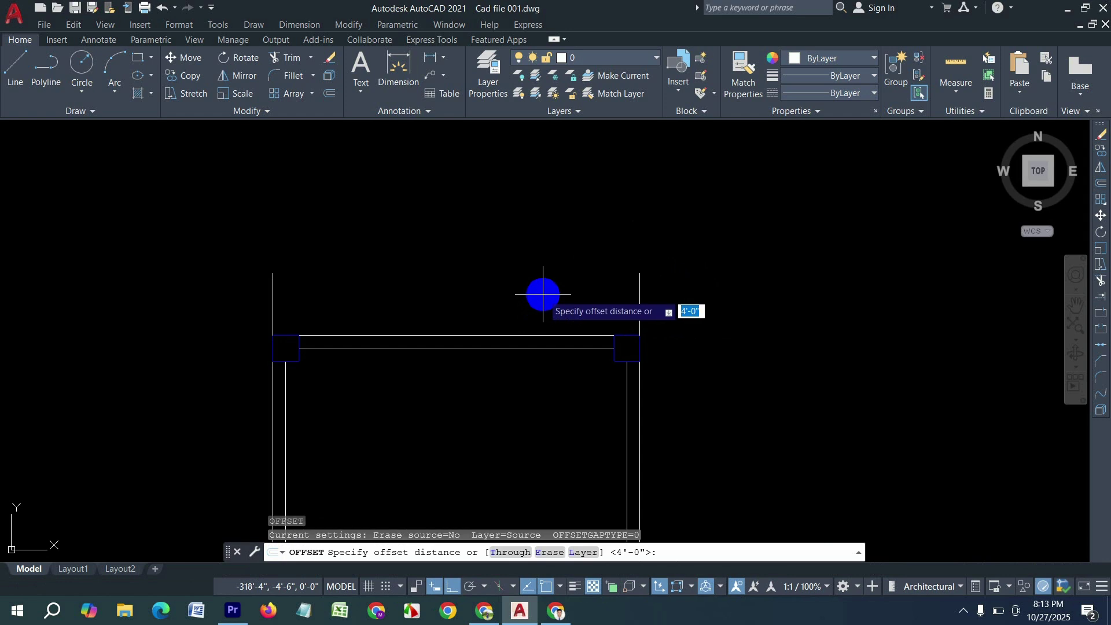
key(Return)
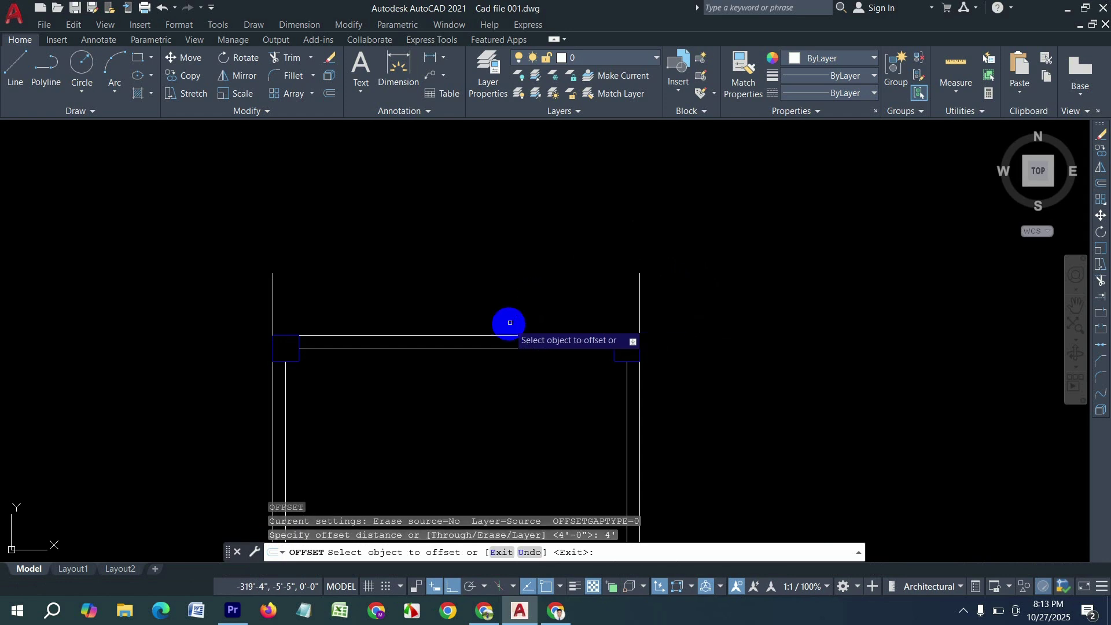
click(527, 347)
click(490, 197)
scroll(489, 197, down, 4)
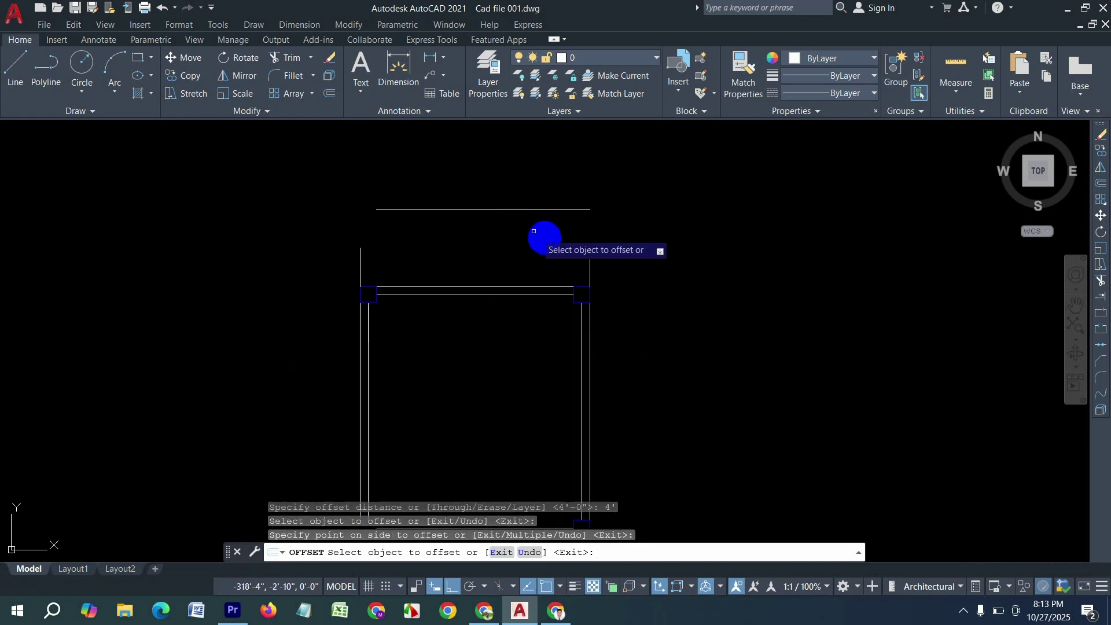
key(Escape)
- Copy the complete frame with its added lines four times in a horizontal row to its left, the first copy about 20'-4" away
click(622, 187)
click(421, 385)
click(423, 385)
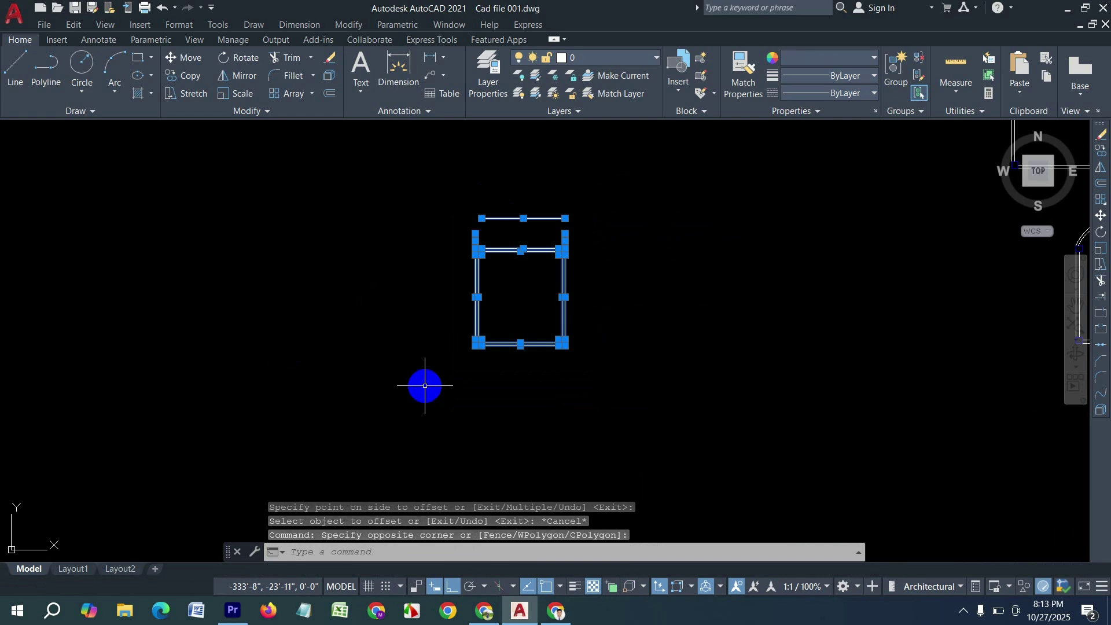
text(cp)
key(Return)
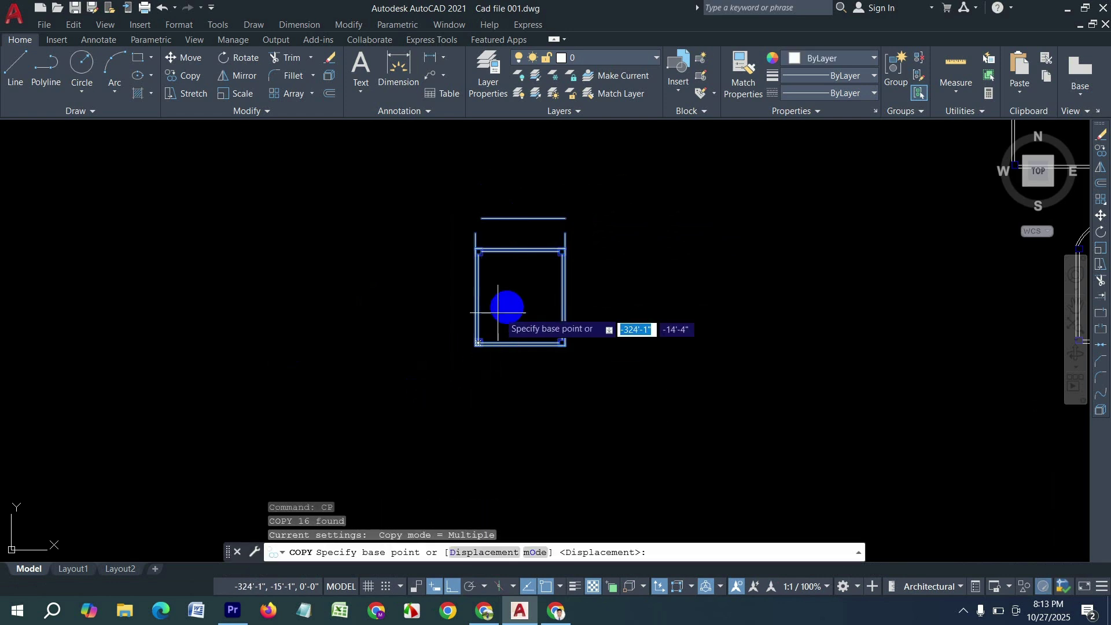
click(509, 305)
scroll(554, 340, down, 4)
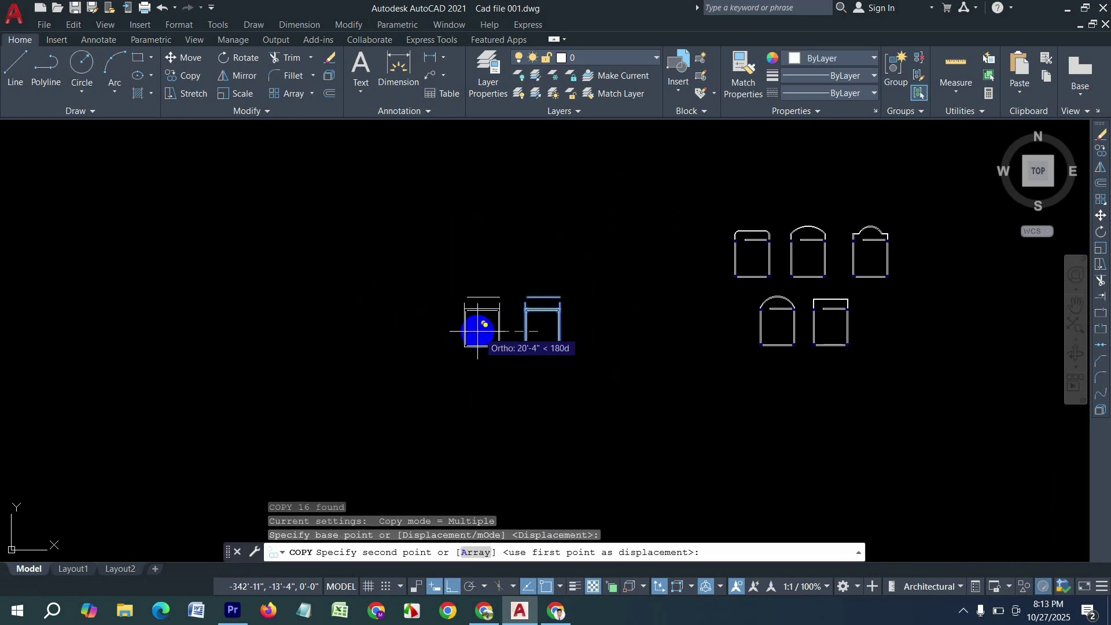
click(477, 331)
click(422, 332)
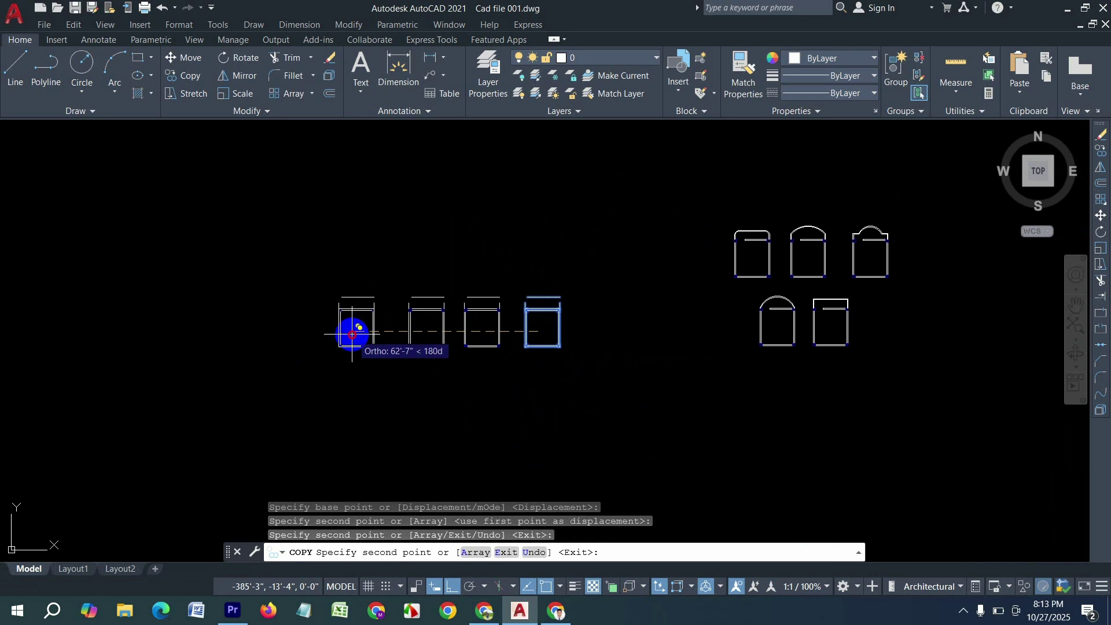
click(352, 335)
click(285, 333)
key(Escape)
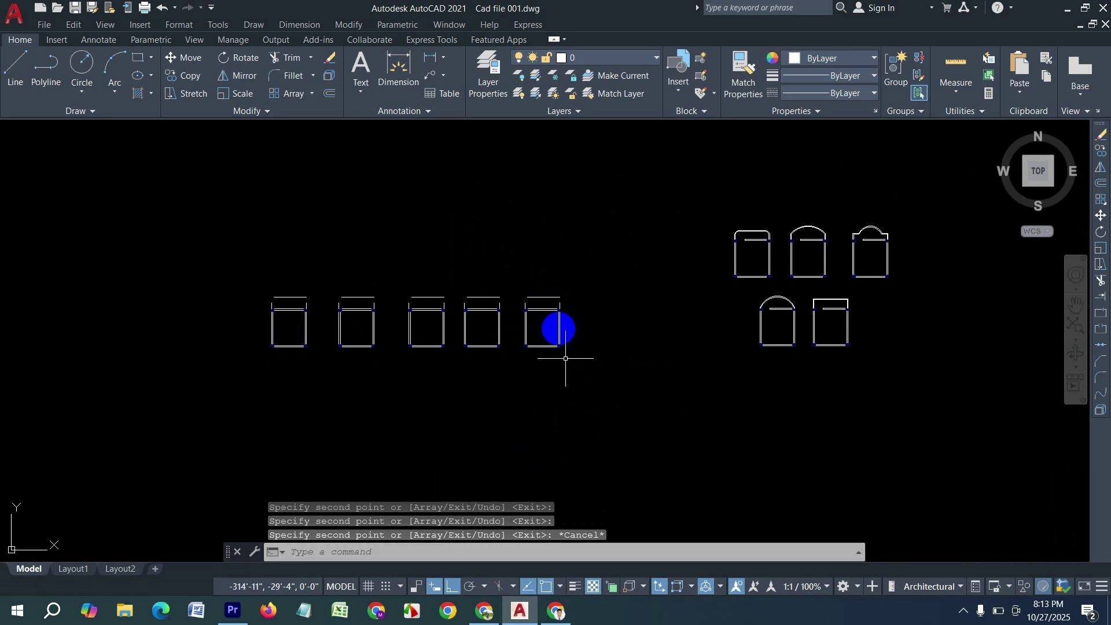
- On the rightmost frame of the new row, draw a 2' horizontal line inward from the upper end of the left vertical line
scroll(560, 311, up, 10)
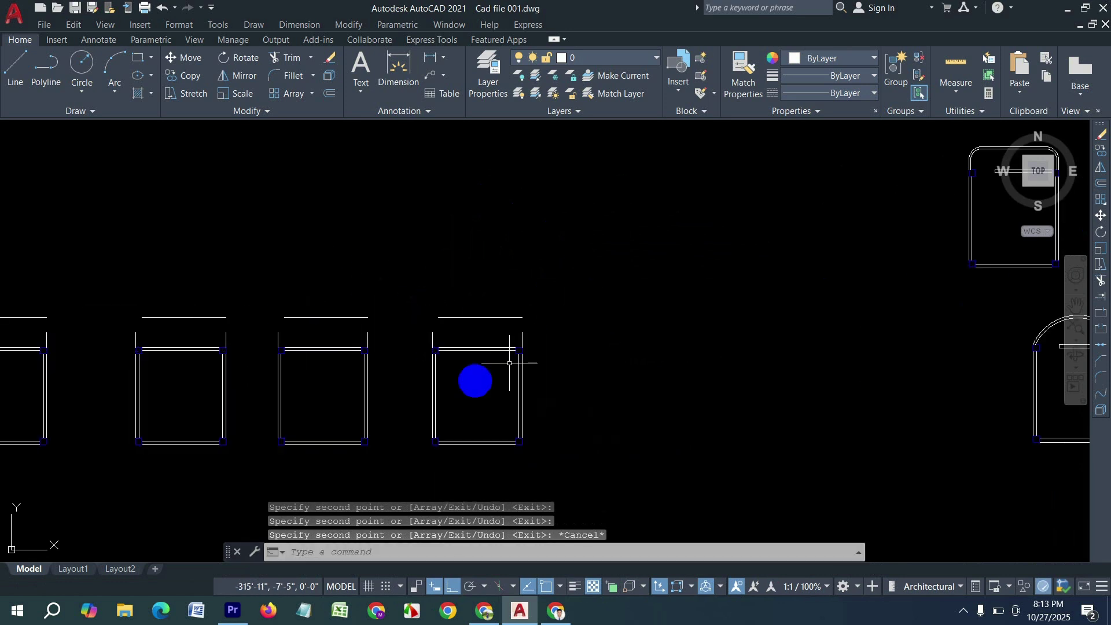
key(Escape)
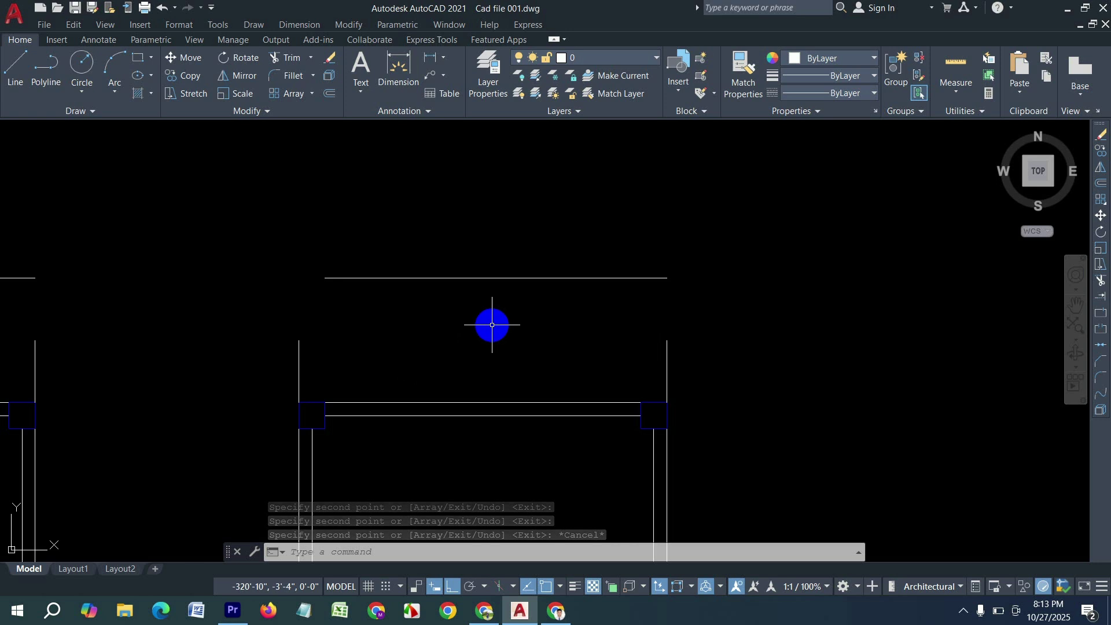
text(l)
key(Return)
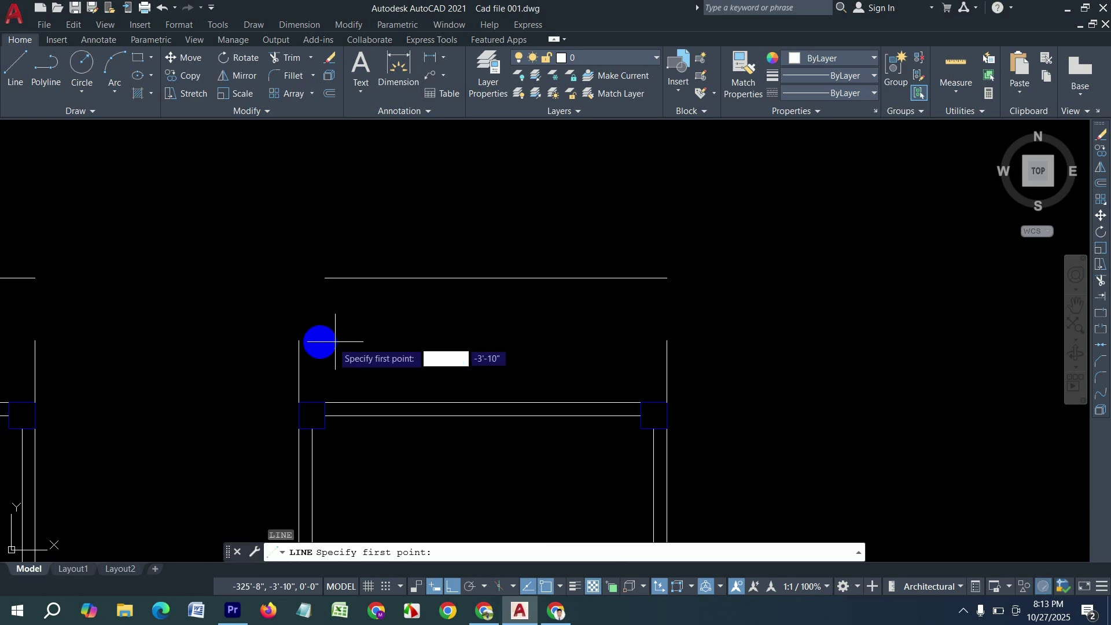
click(299, 340)
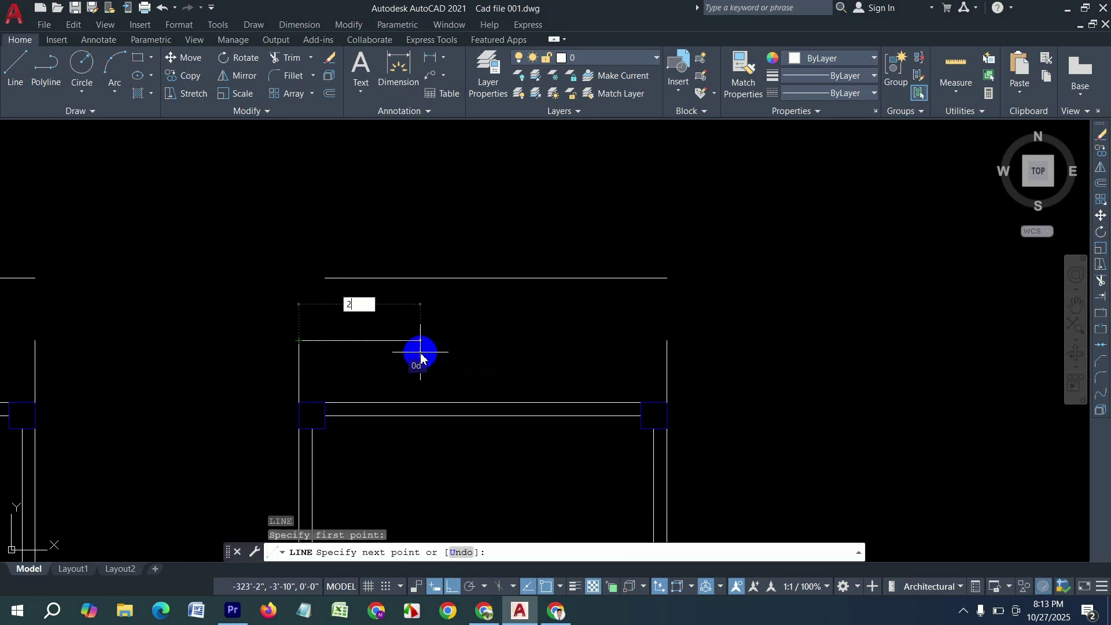
text(2)
key(Return)
key(Return)
- Draw a 2' horizontal line inward from the upper end of the same frame's right vertical line
key(Return)
click(667, 340)
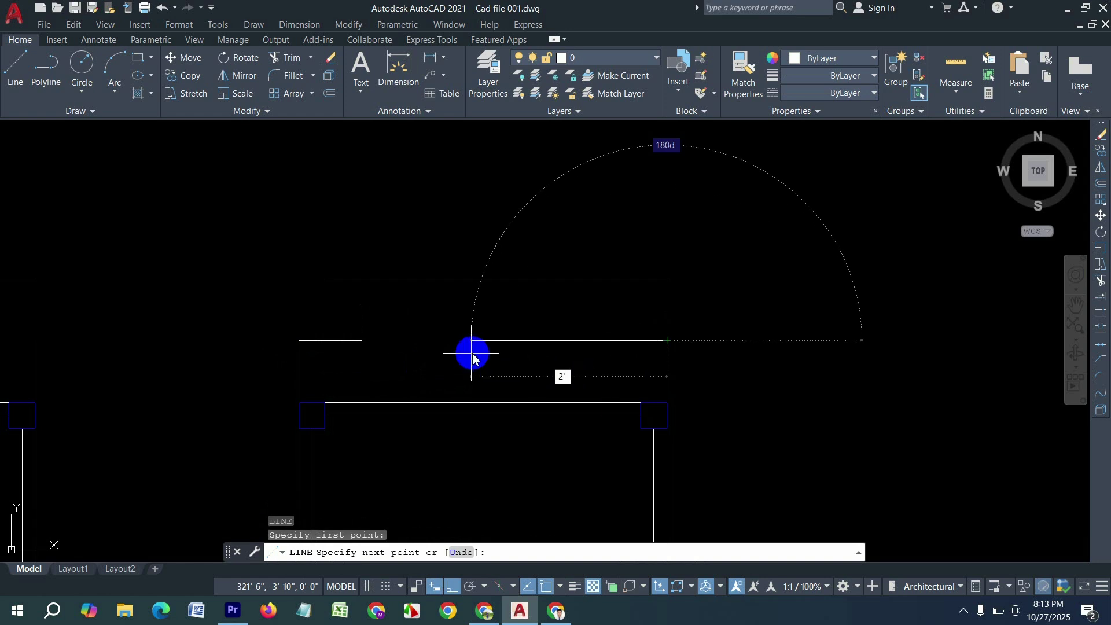
text(2)
key(Return)
key(Return)
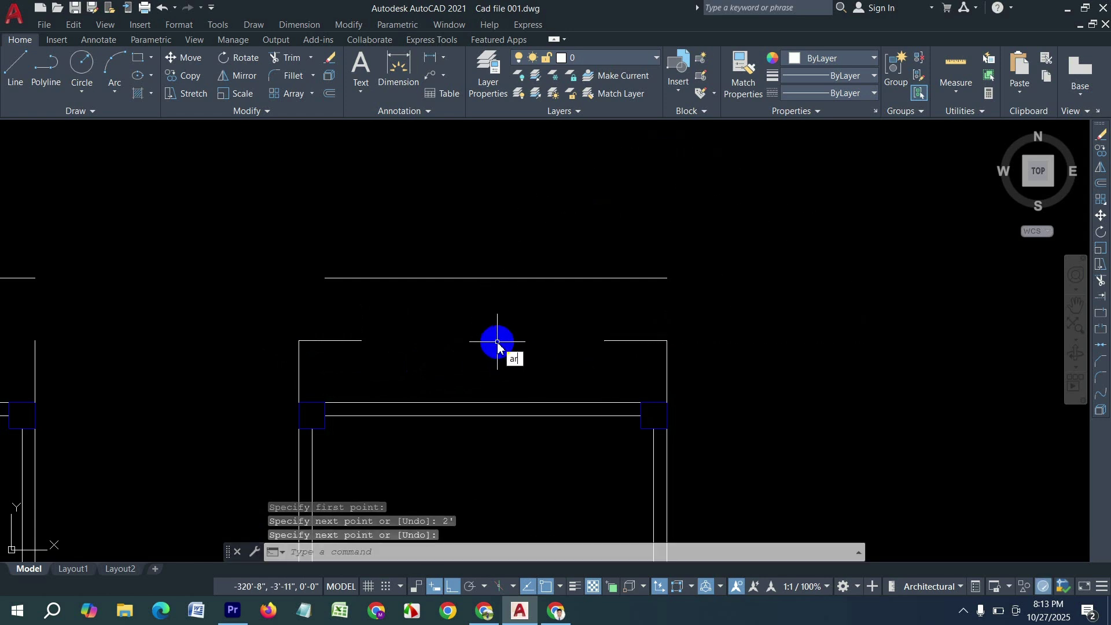
- Draw a three-point arc between the inner ends of the two 2' horizontal lines, passing through the offset line above them
text(arc)
key(Return)
click(361, 340)
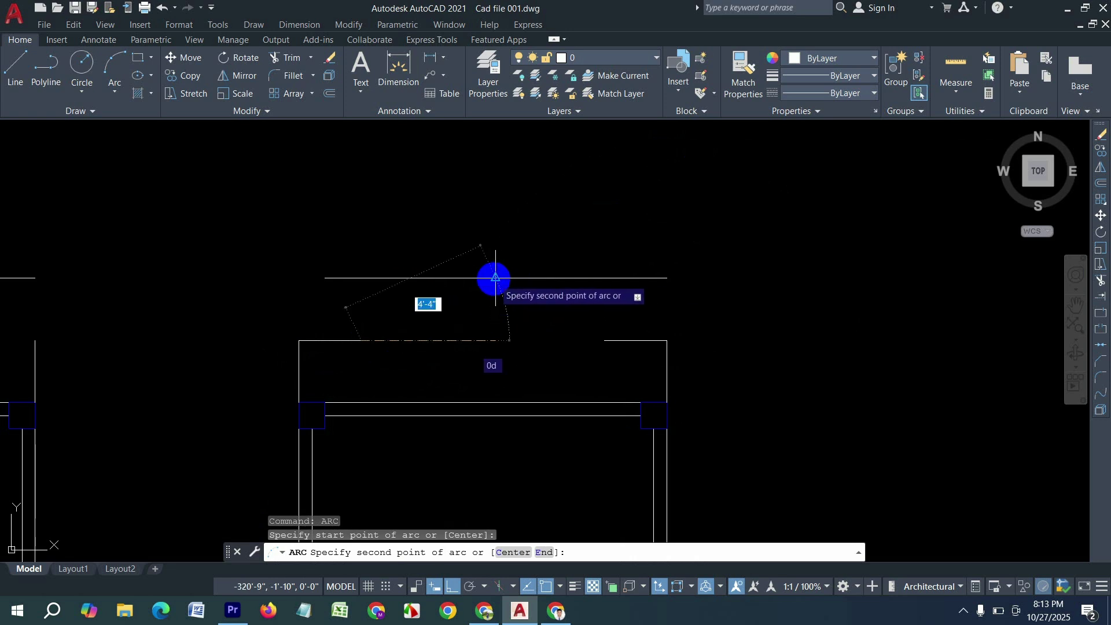
click(495, 278)
click(604, 340)
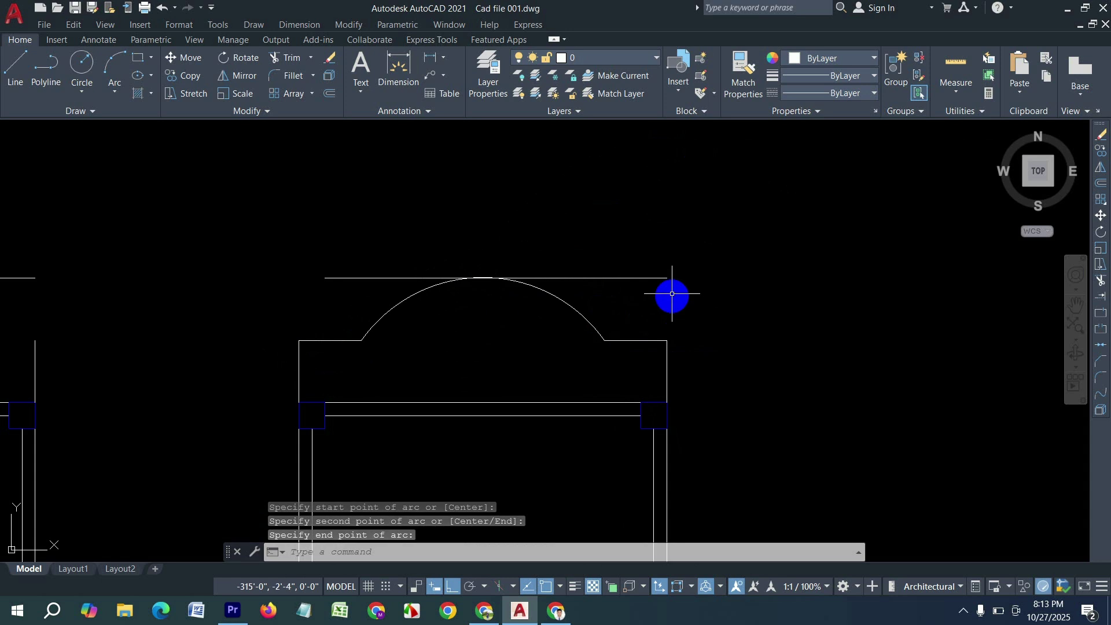
- Delete the horizontal guide line above the arc
click(672, 294)
click(616, 244)
key(Delete)
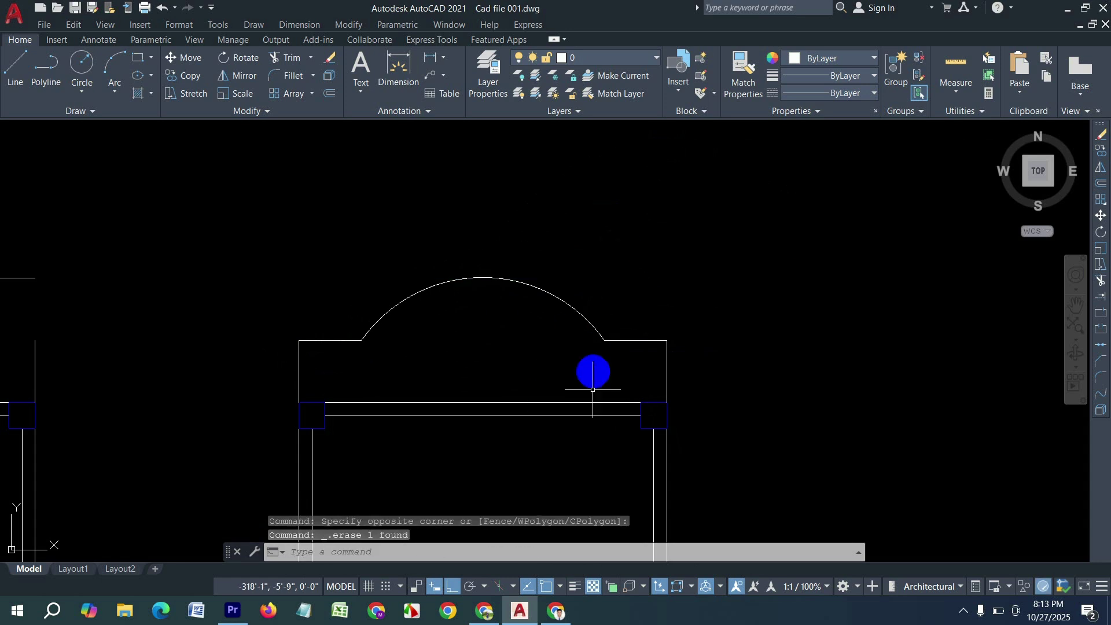
- Offset the arc 3" inward
key(Return)
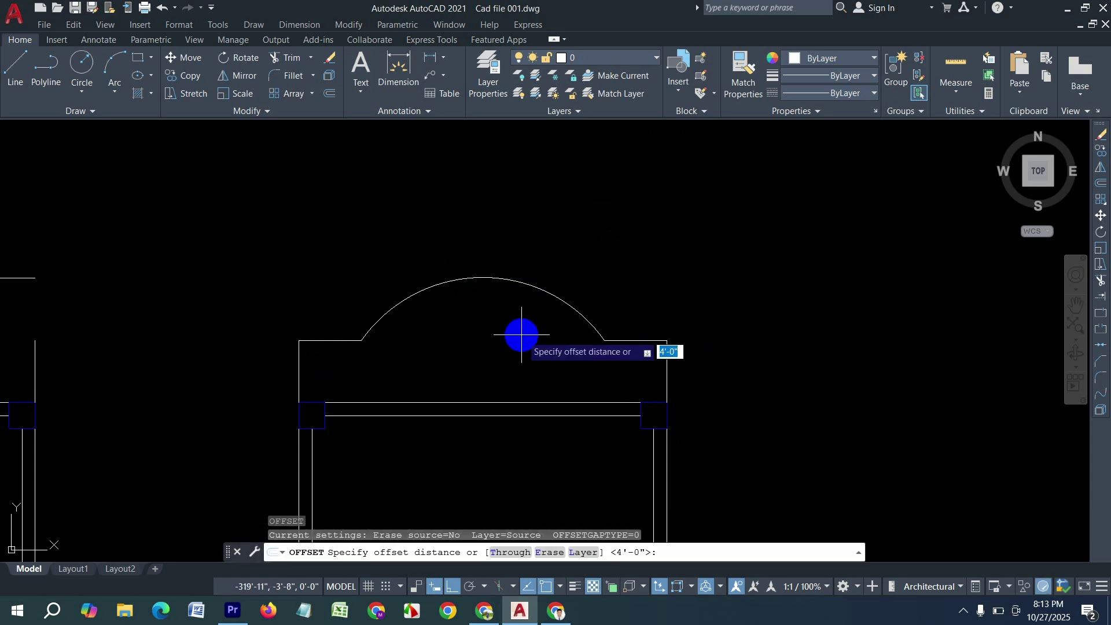
text(3)
key(Return)
click(517, 281)
click(501, 379)
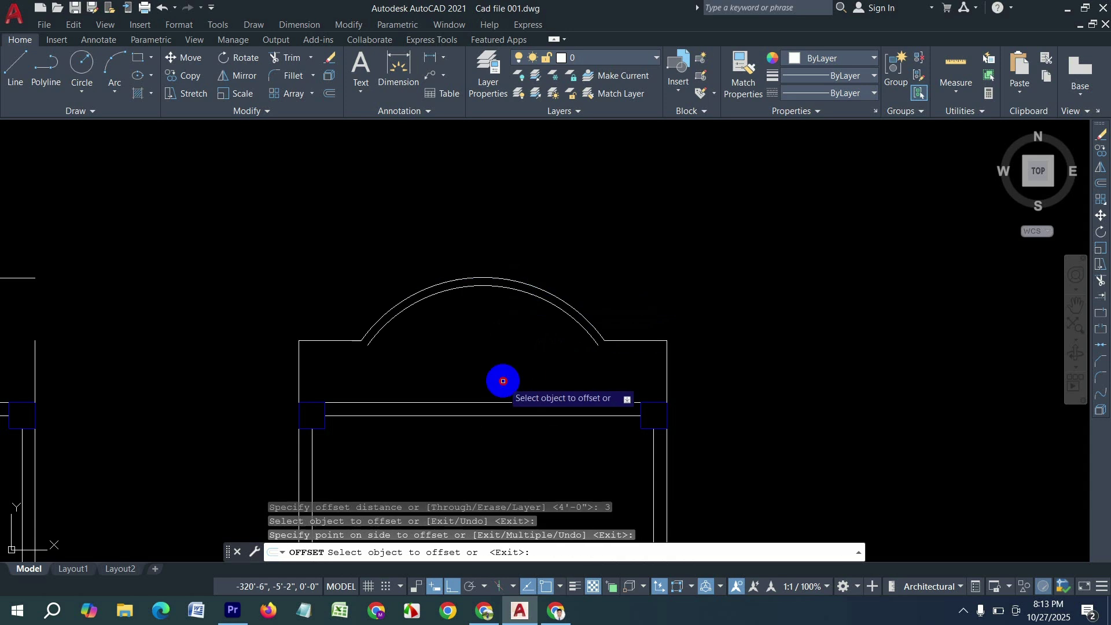
- Offset the short horizontal and vertical lines on both sides of the arc 3" inward
click(665, 369)
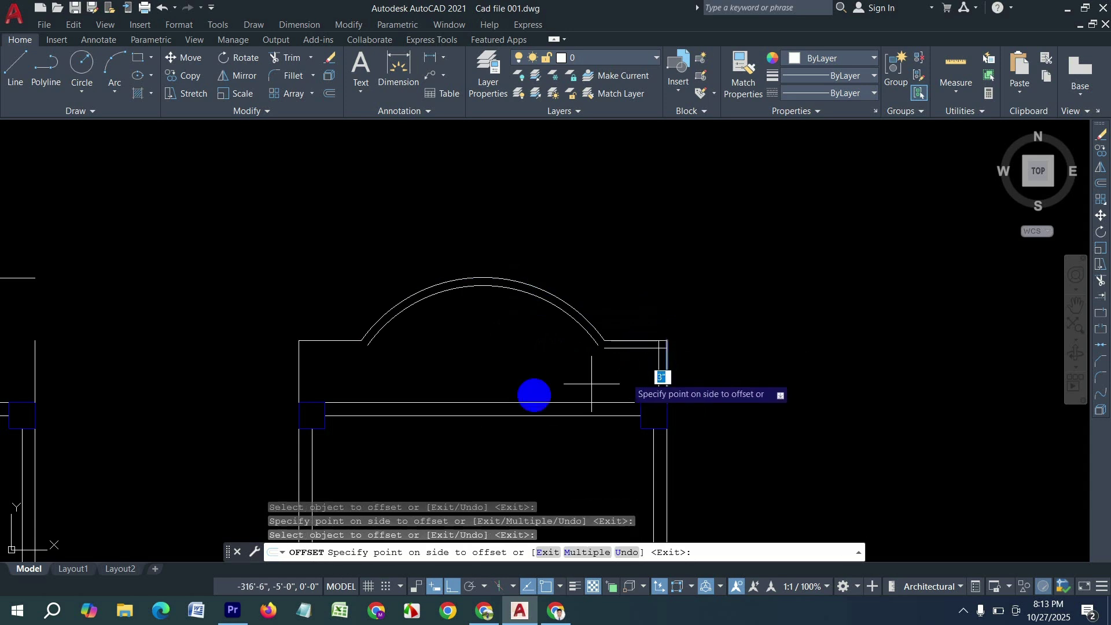
click(440, 394)
click(329, 345)
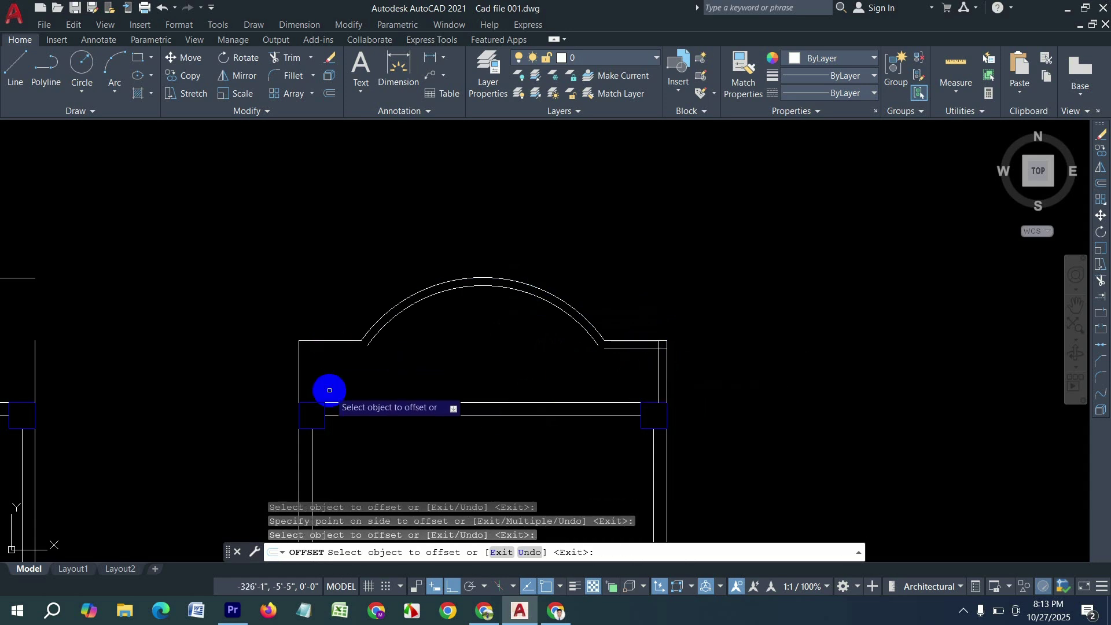
click(339, 341)
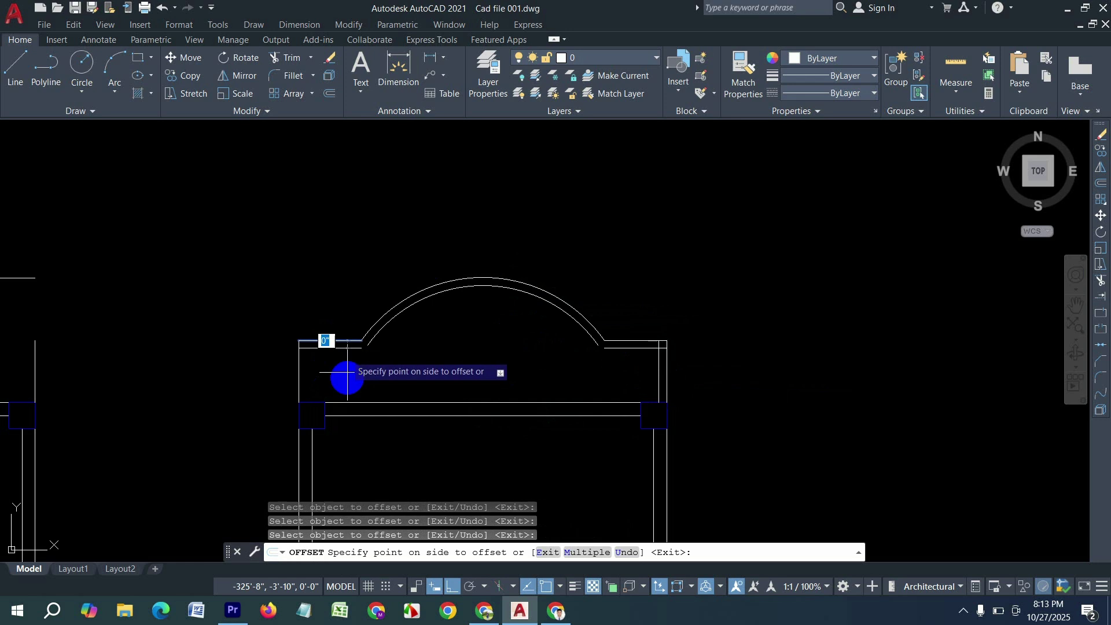
click(309, 376)
click(298, 376)
click(442, 373)
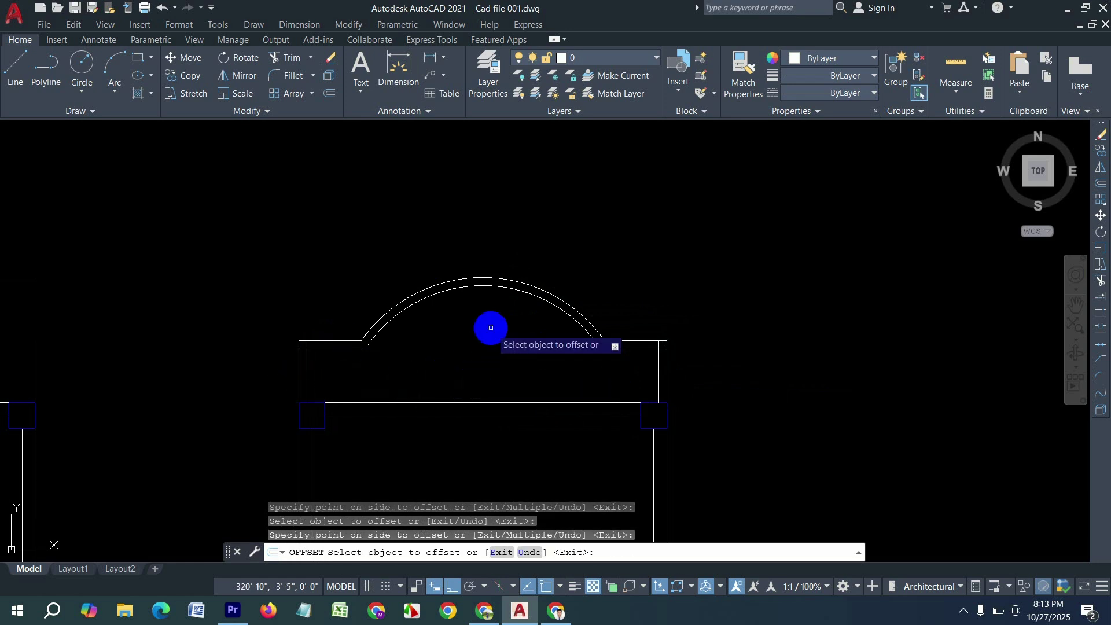
scroll(691, 345, up, 2)
key(Escape)
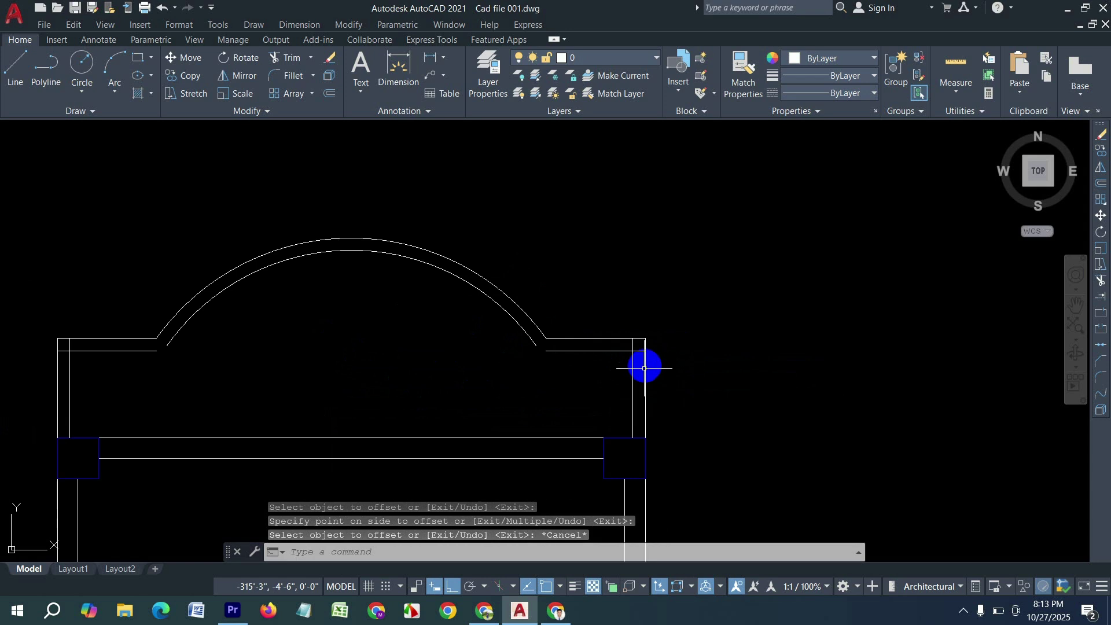
- Trim the overlapping ends of the inner offset lines at both upper corners of the frame's head
key(Return)
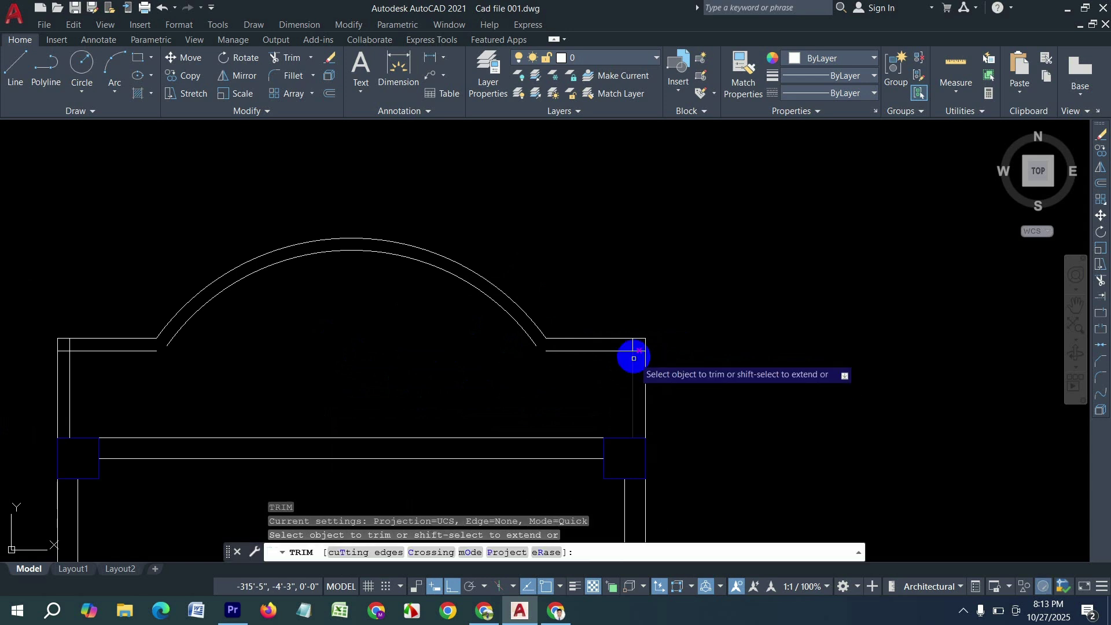
key(Return)
scroll(634, 357, up, 4)
click(653, 349)
click(610, 317)
scroll(389, 337, down, 3)
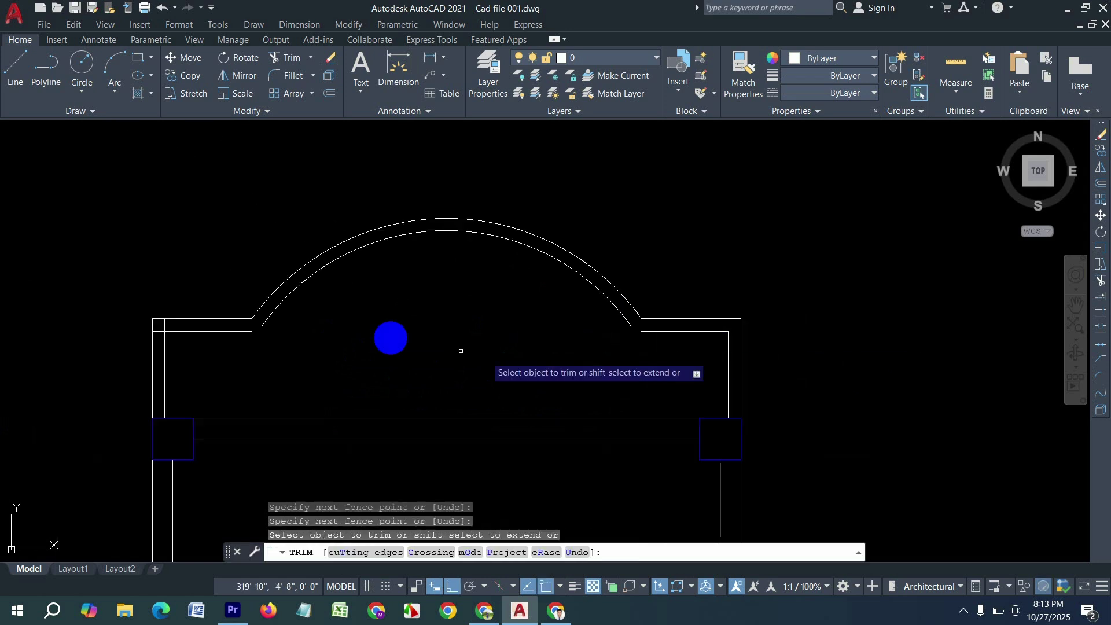
scroll(181, 337, up, 3)
click(108, 324)
key(Return)
scroll(220, 341, down, 2)
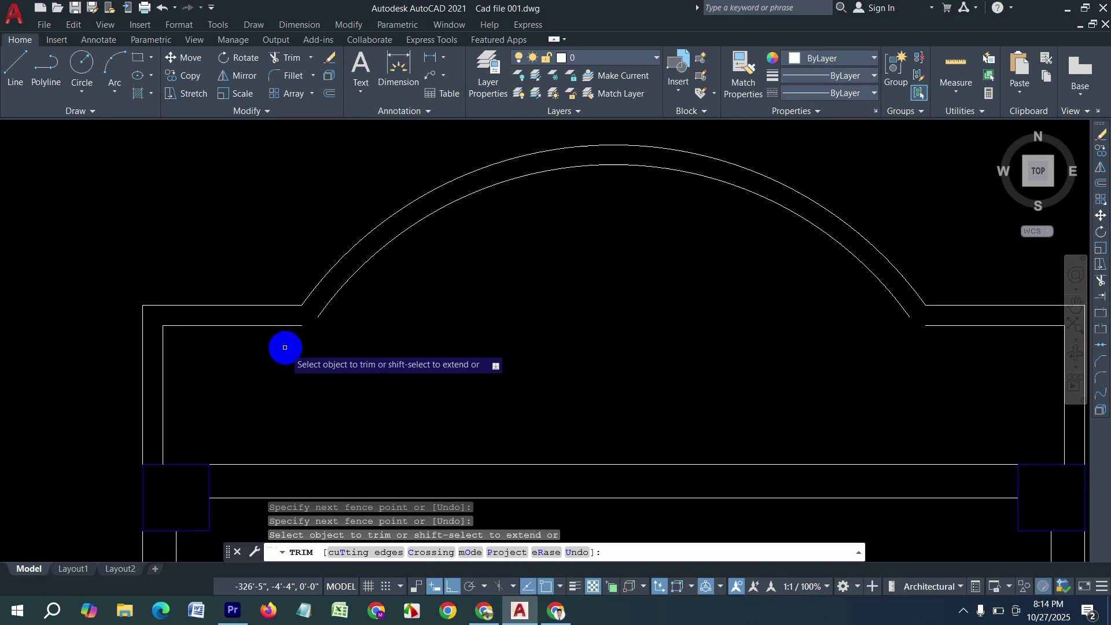
key(Escape)
key(Escape)
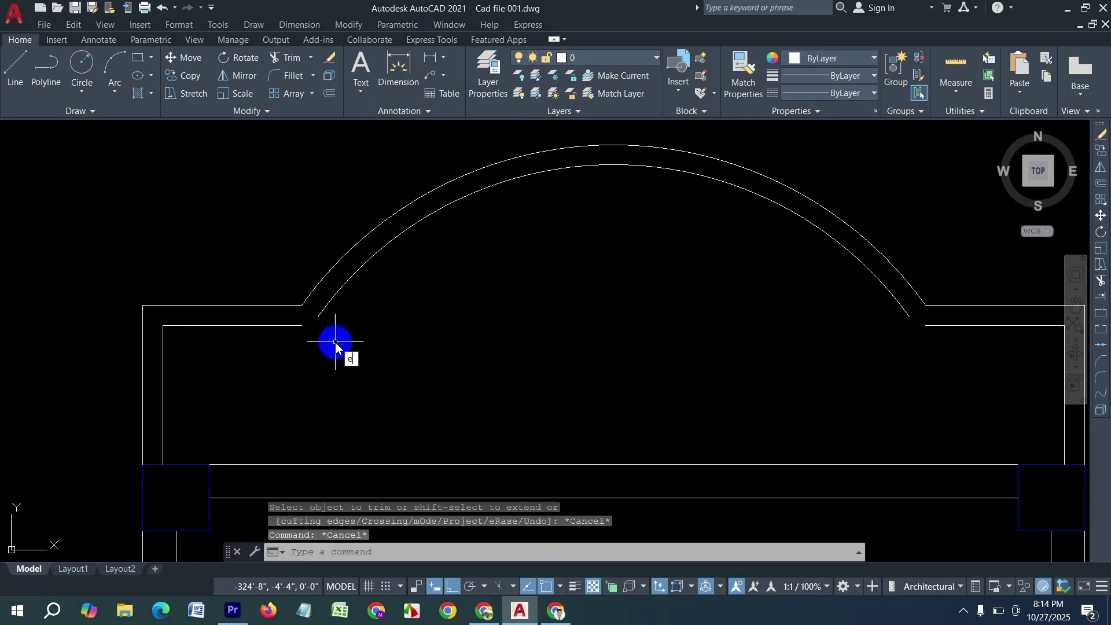
- Extend the inner arc past both shoulders and extend the inner shoulder lines to meet the arc on each side
text(ex)
key(Return)
click(332, 307)
click(287, 342)
key(Return)
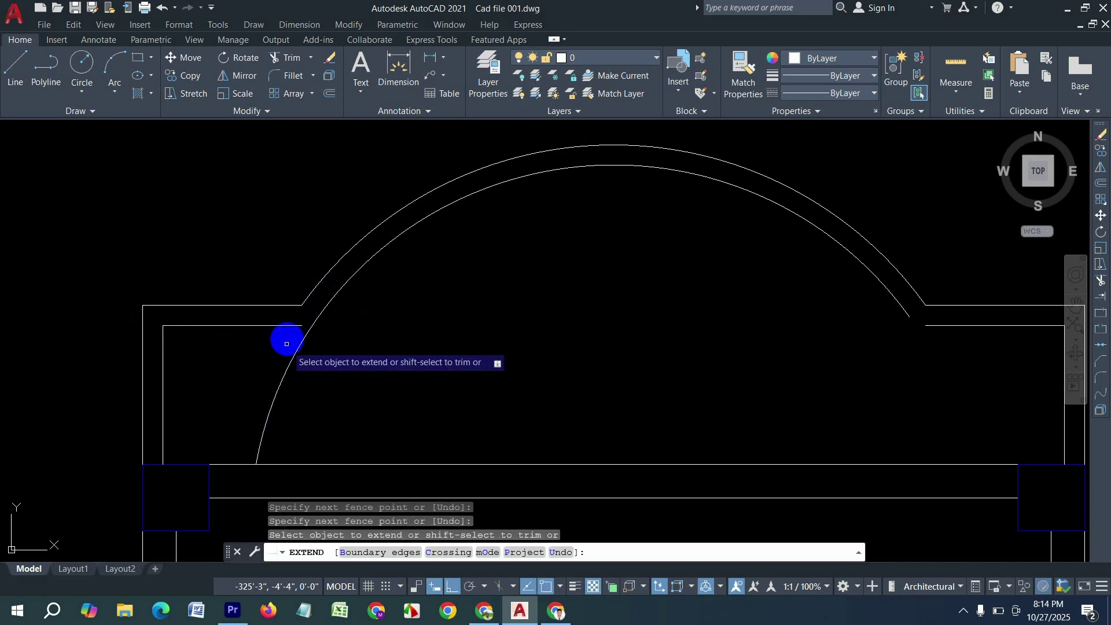
click(276, 322)
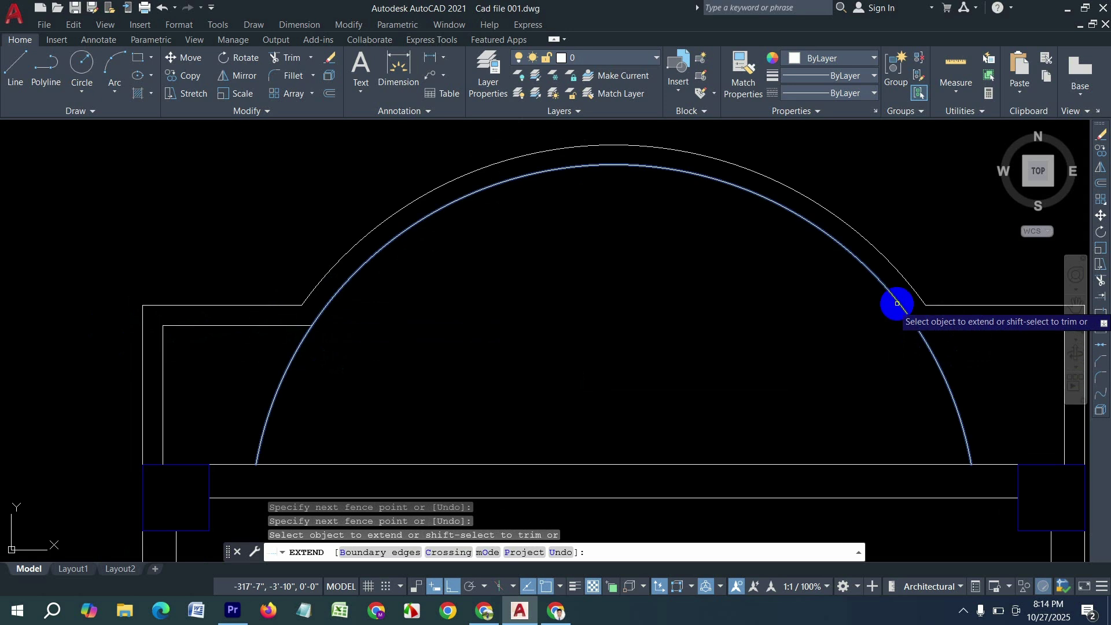
drag(906, 294, 886, 306)
drag(959, 348, 944, 306)
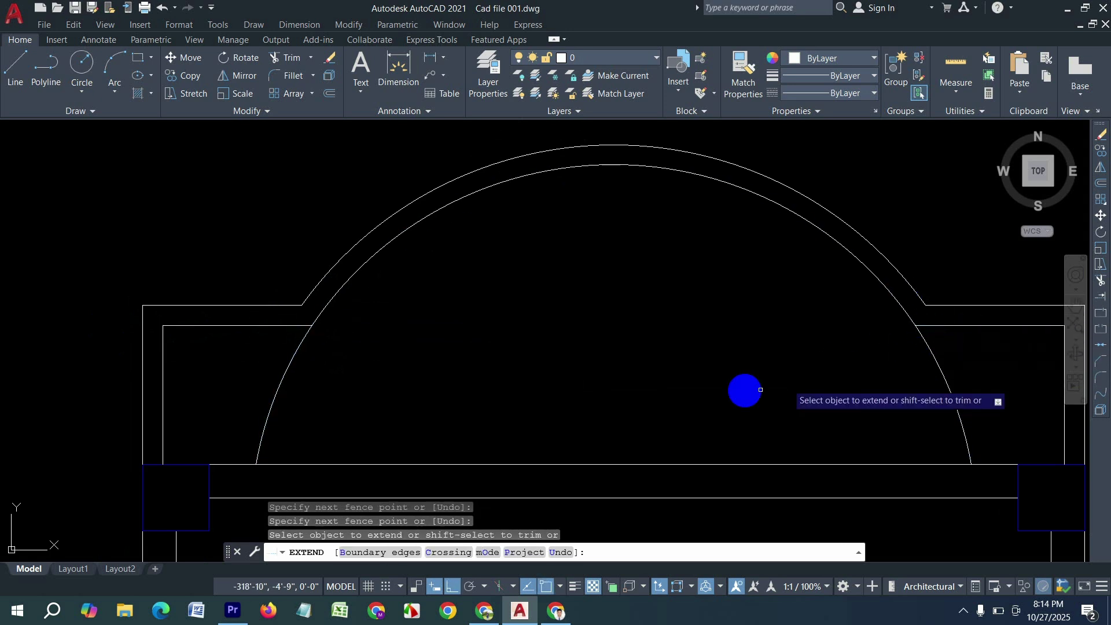
key(Escape)
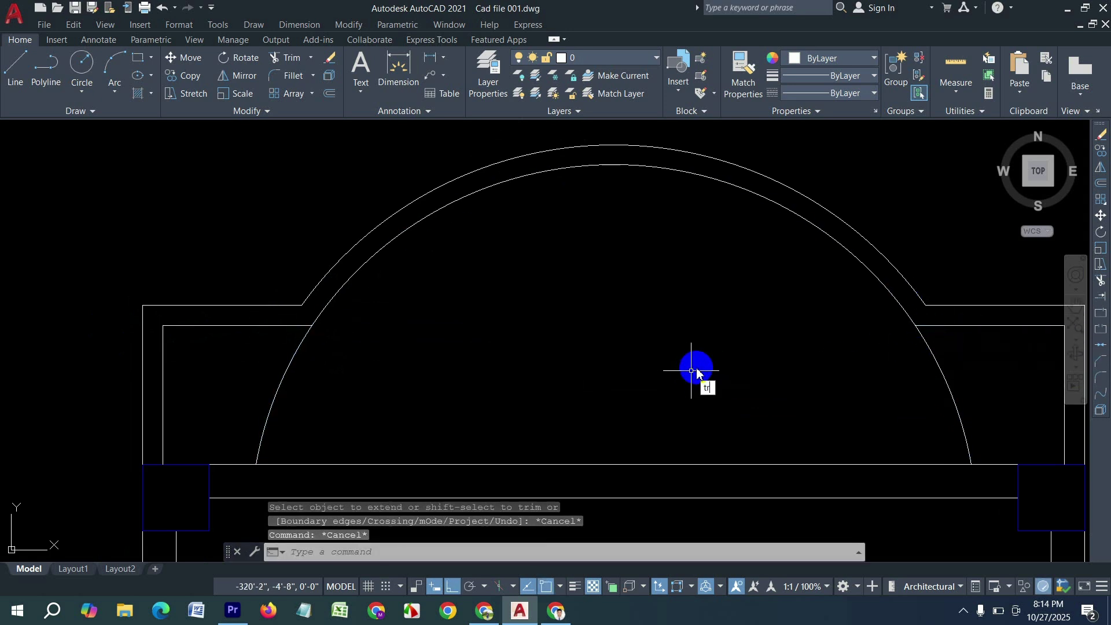
- Trim both ends of the inner arc that run below the inner shoulder lines
text(tr)
key(Return)
drag(407, 390, 279, 377)
scroll(293, 339, down, 4)
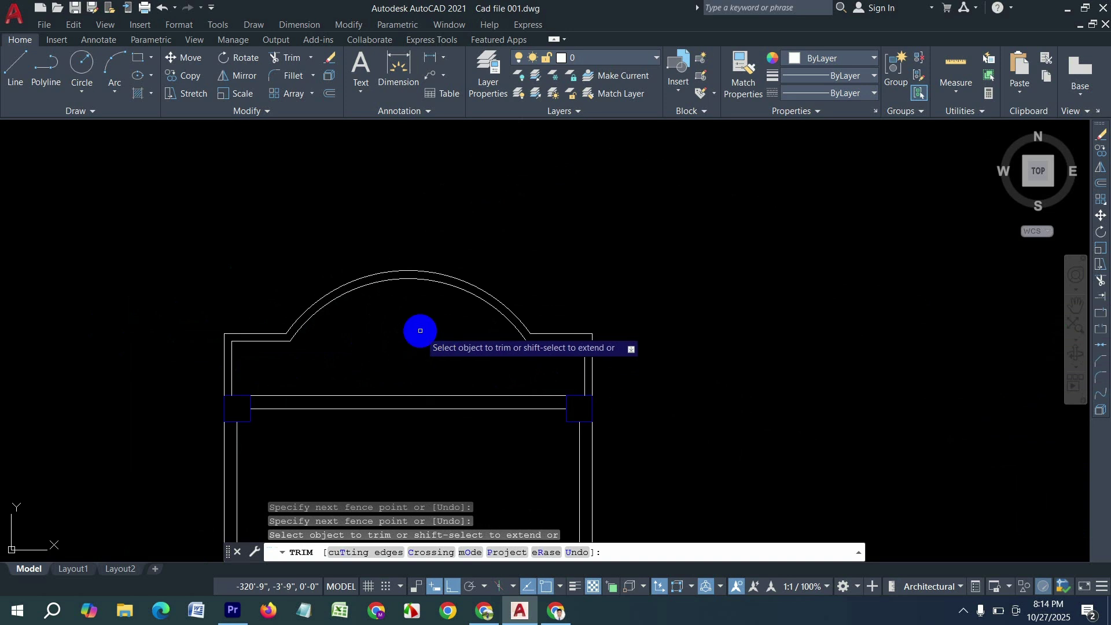
key(Escape)
- On the frame left of the finished one, draw a three-point arc between the side-line tops through the guide line's midpoint, and delete the guide line
mouse_move(297, 396)
middle_down()
mouse_move(435, 426)
mouse_move(601, 404)
middle_up()
scroll(608, 399, down, 4)
scroll(442, 401, up, 2)
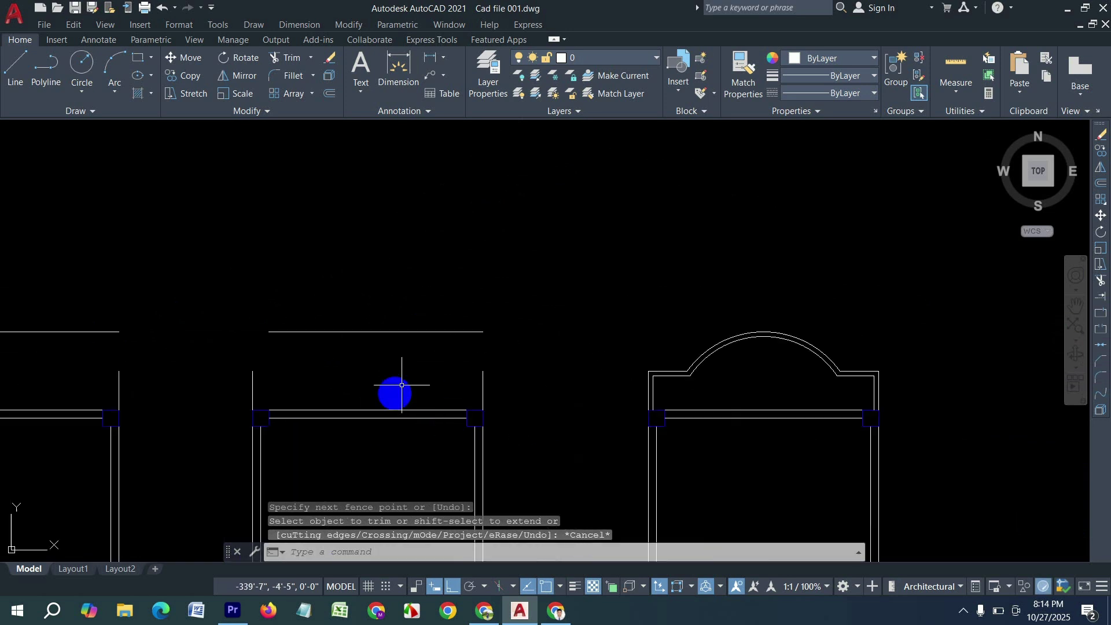
scroll(302, 384, up, 2)
key(Escape)
key(Escape)
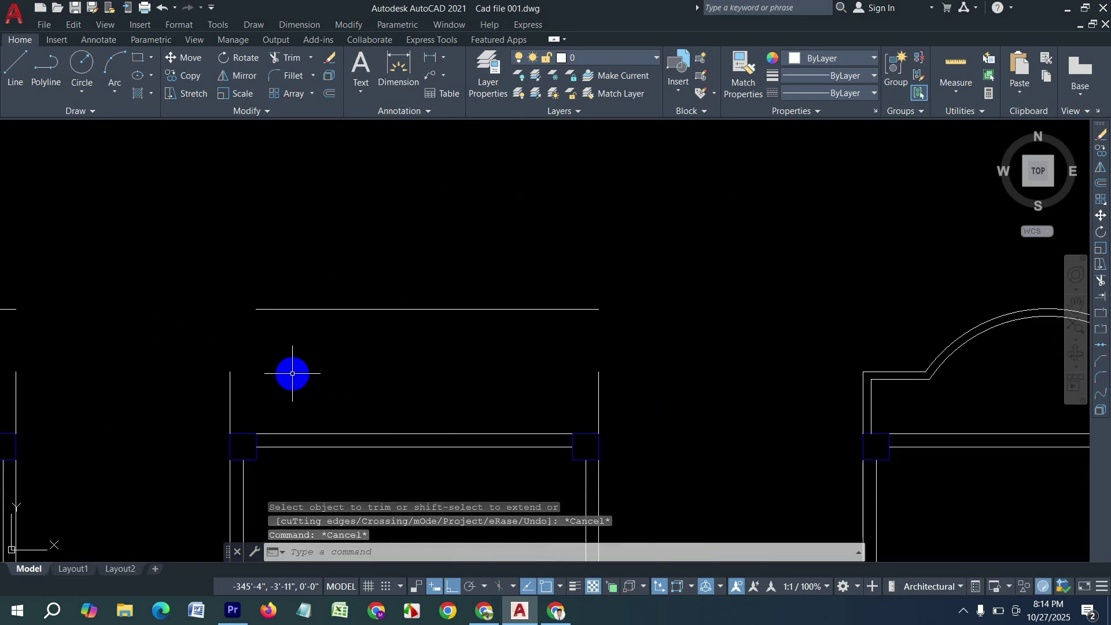
text(arc)
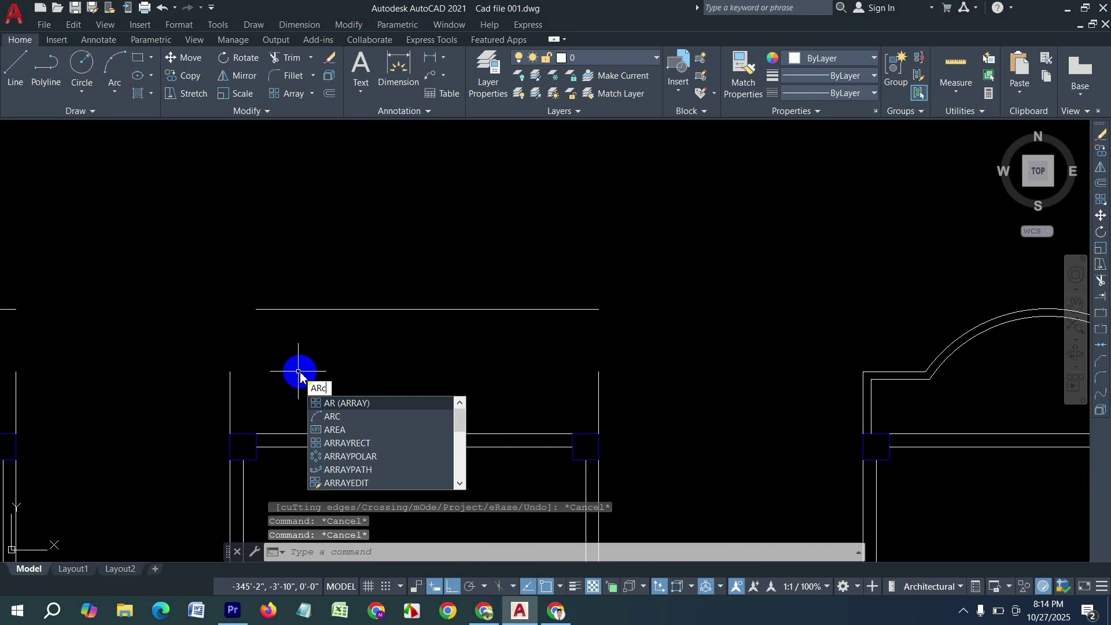
key(Return)
click(235, 370)
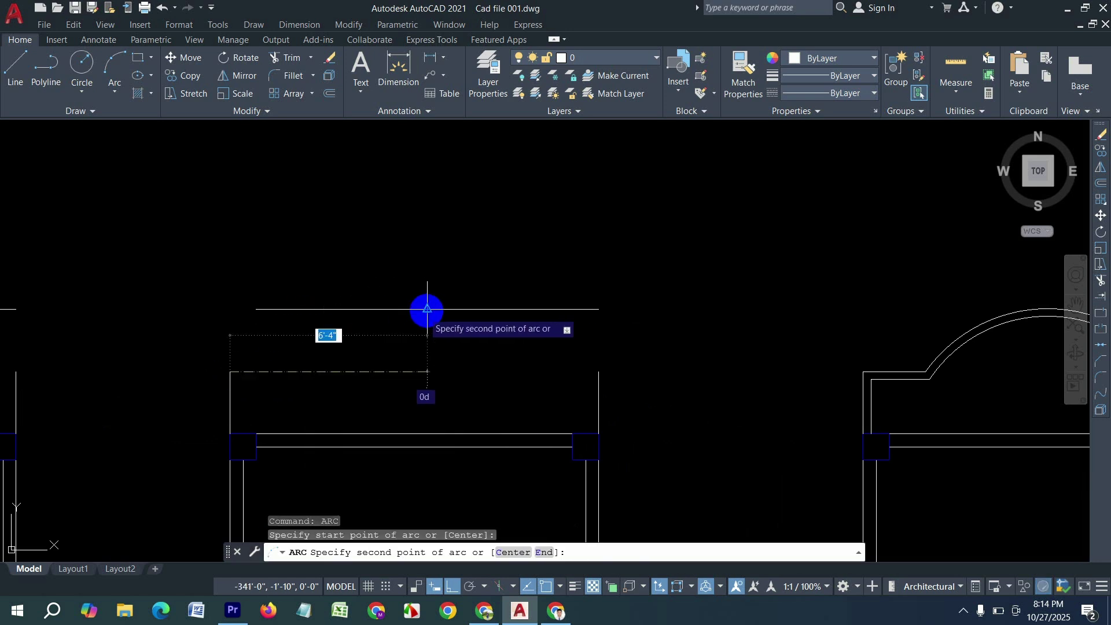
click(427, 309)
click(595, 373)
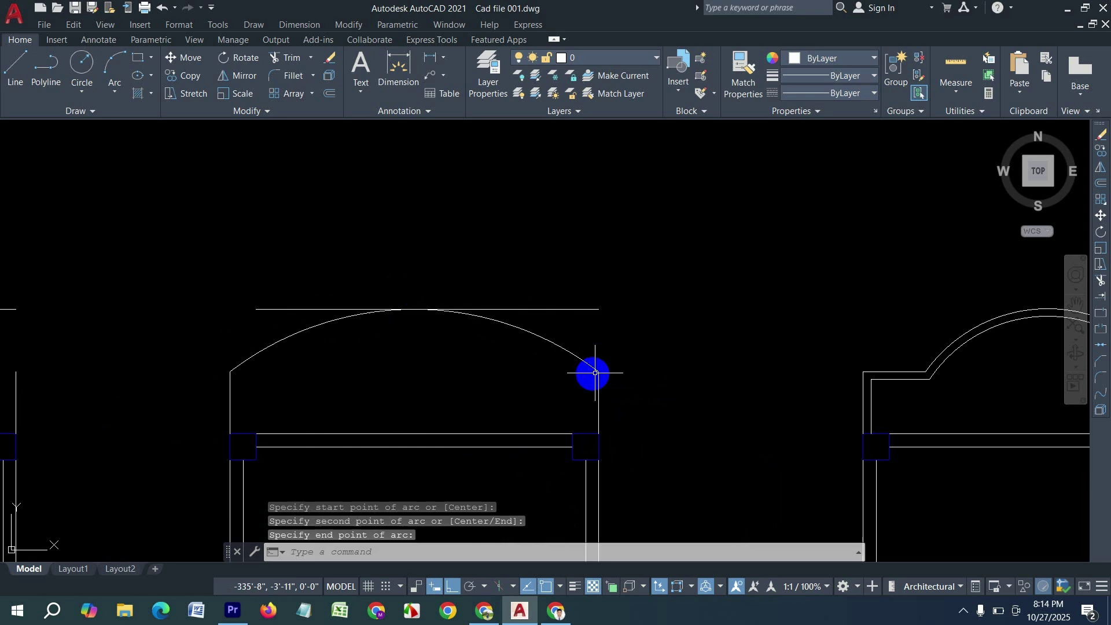
drag(611, 338, 560, 280)
key(Delete)
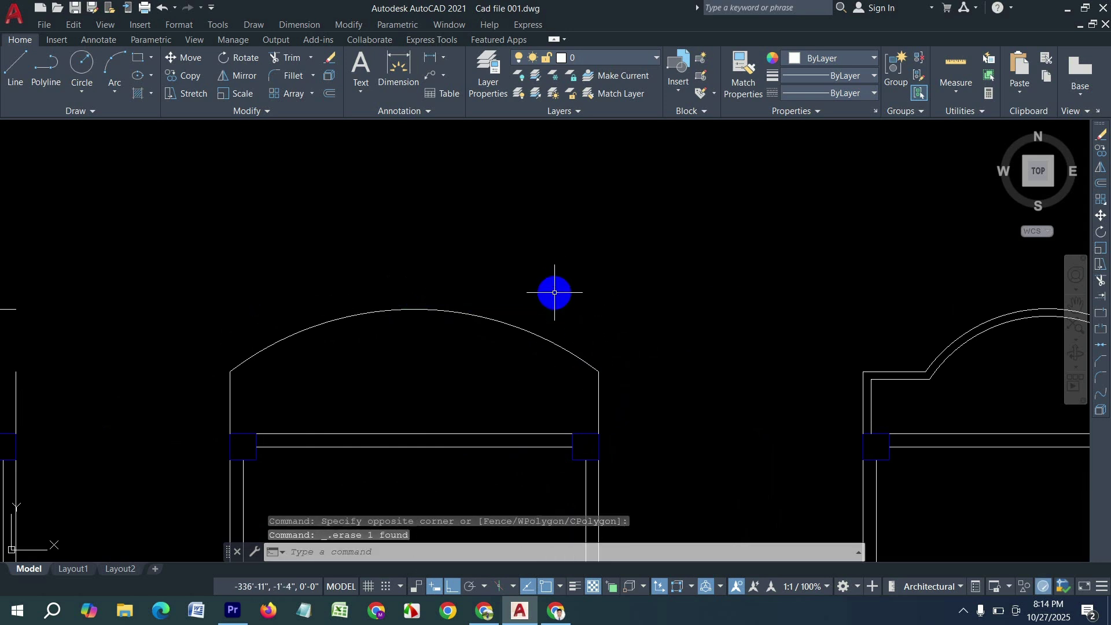
- Offset the wide arc and both short side lines below it 3" inward
text(o)
key(Return)
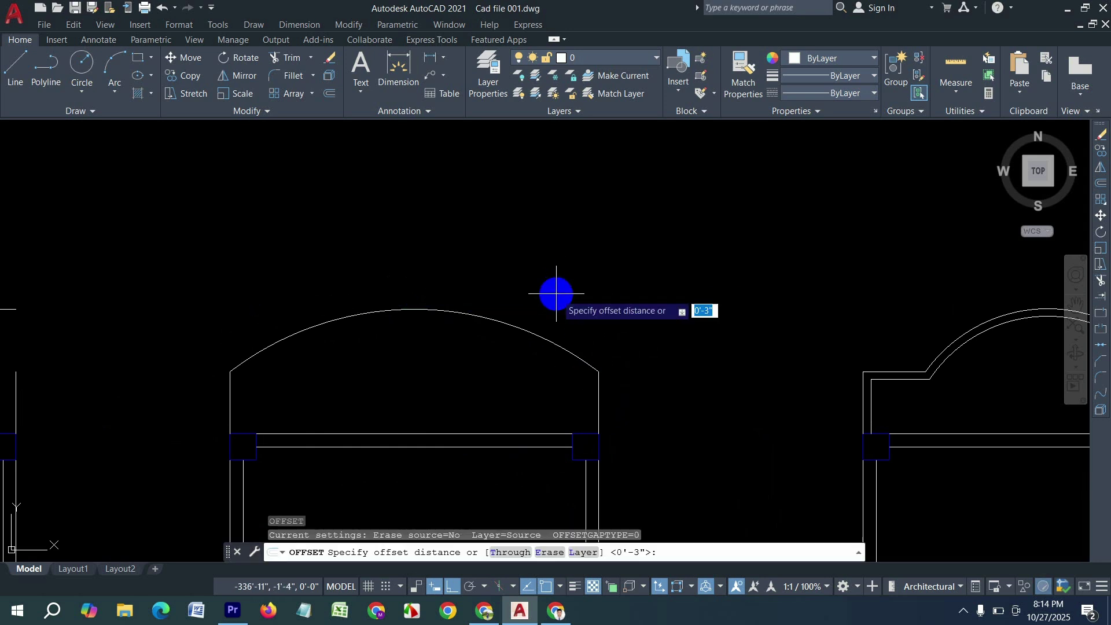
text(3)
key(Return)
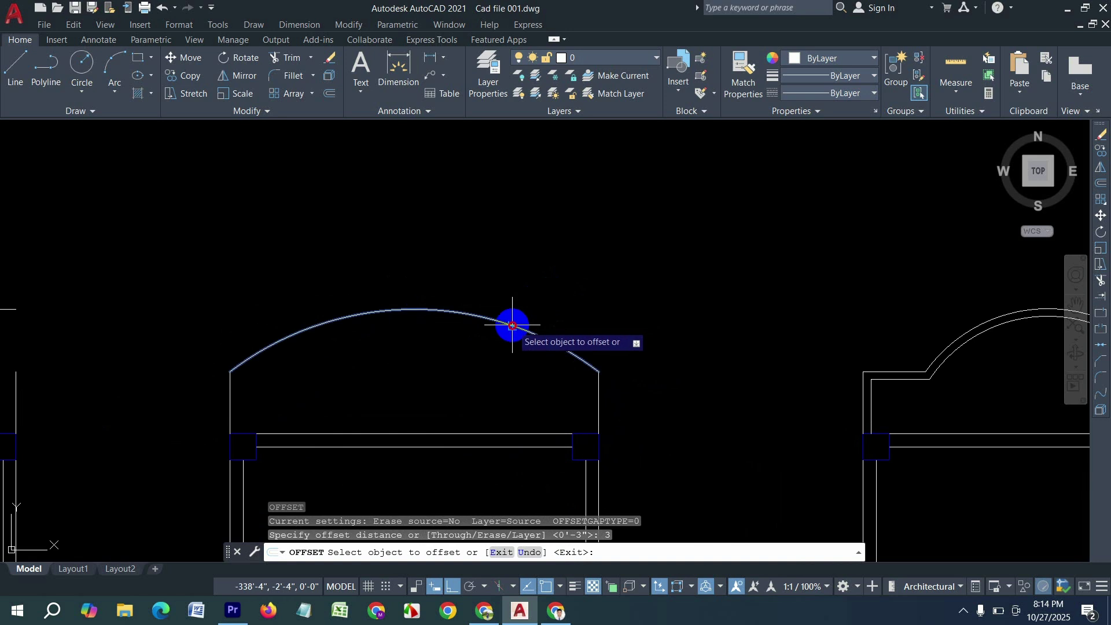
click(510, 317)
click(472, 384)
click(601, 404)
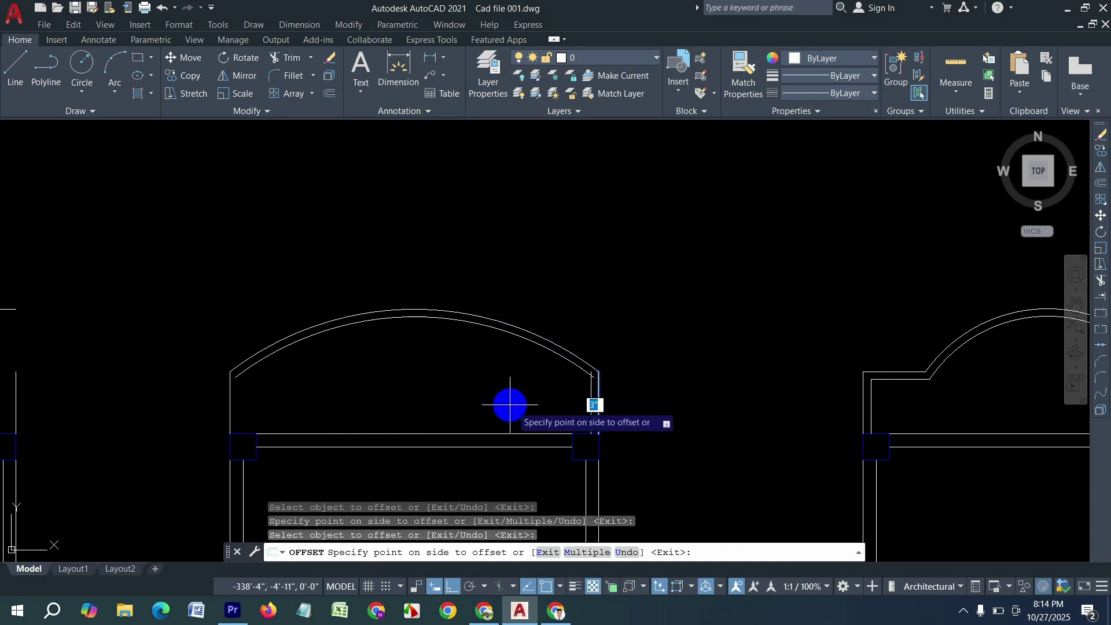
click(509, 397)
scroll(555, 347, up, 2)
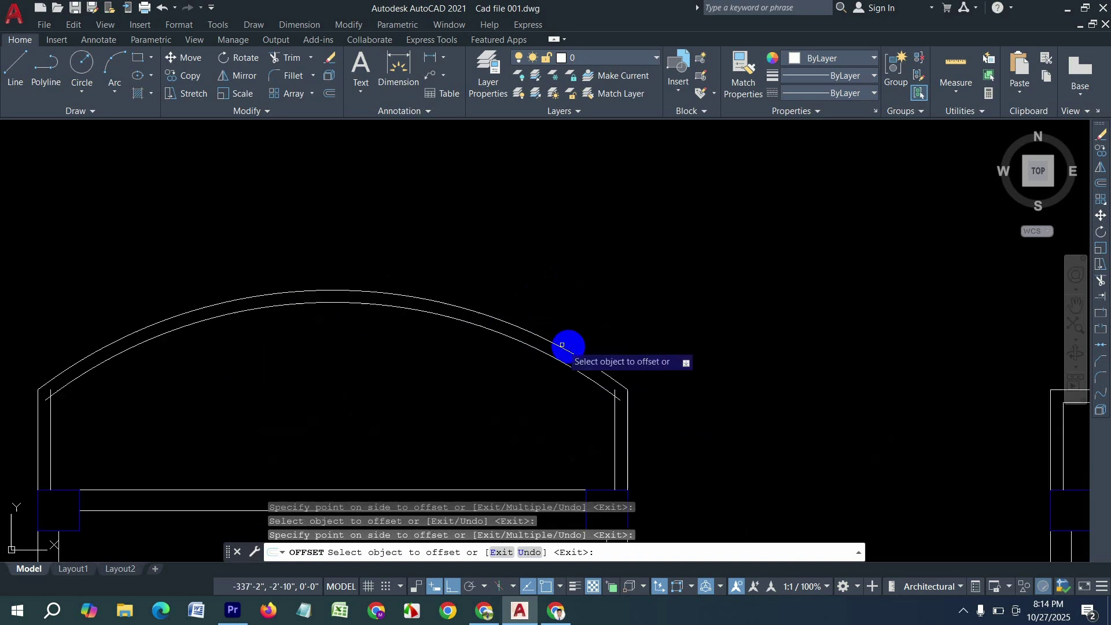
key(Escape)
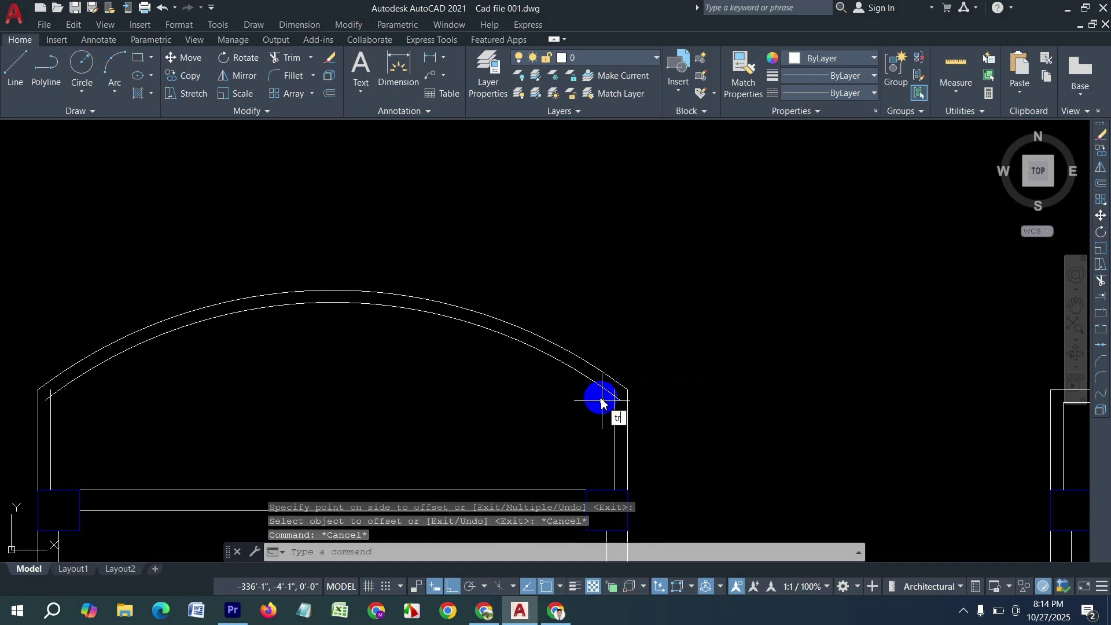
- Trim the crossing ends of the inner arc and inner side lines at both corners of the head
key(Return)
scroll(623, 391, up, 4)
drag(609, 439, 600, 402)
drag(599, 398, 578, 390)
scroll(649, 366, down, 3)
scroll(324, 354, up, 4)
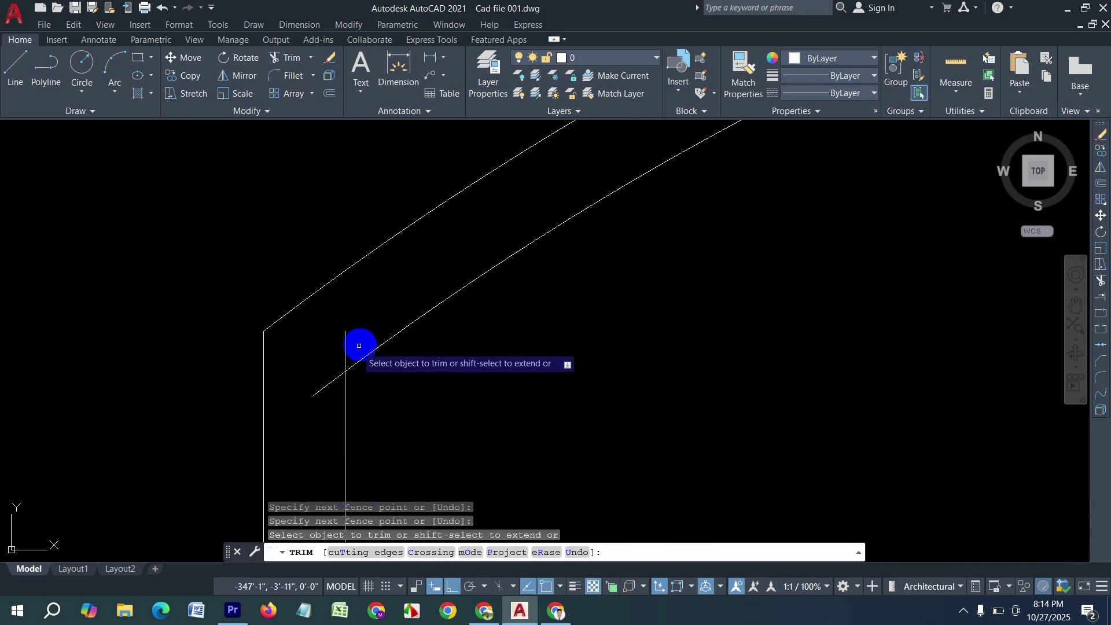
mouse_move(359, 345)
mouse_down()
mouse_move(322, 359)
mouse_move(325, 403)
mouse_up()
scroll(281, 315, down, 4)
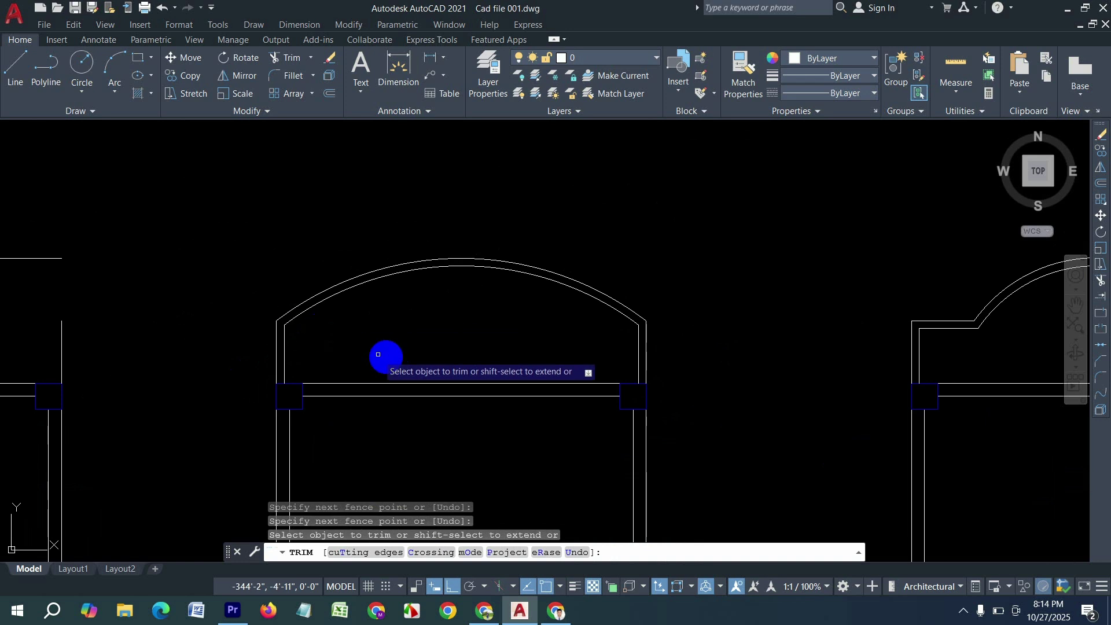
key(Escape)
scroll(412, 341, down, 4)
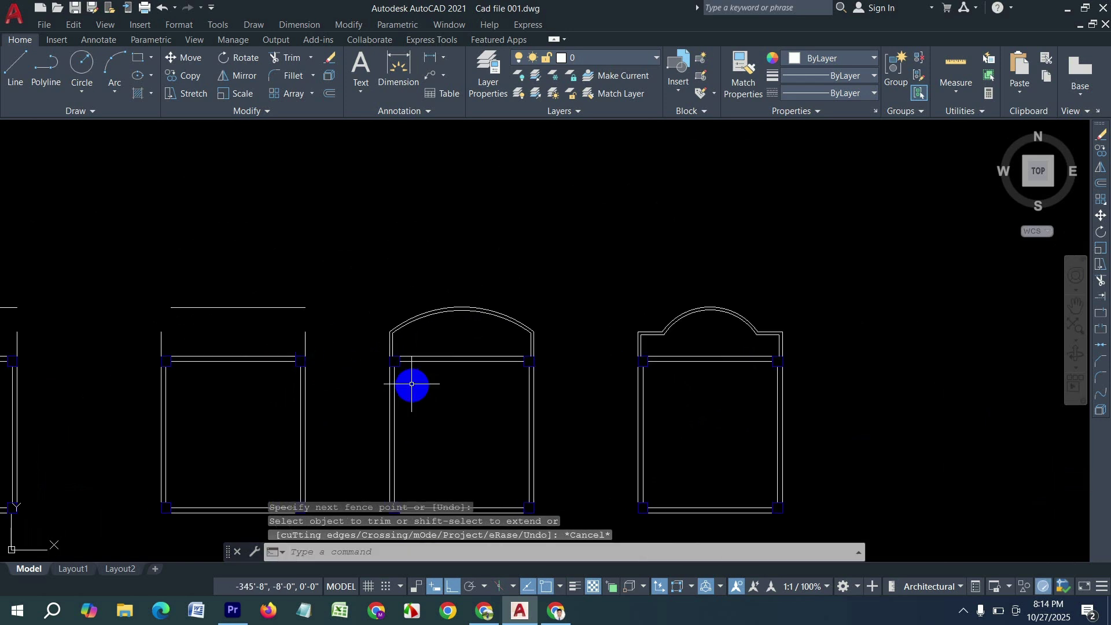
scroll(223, 344, up, 3)
key(Escape)
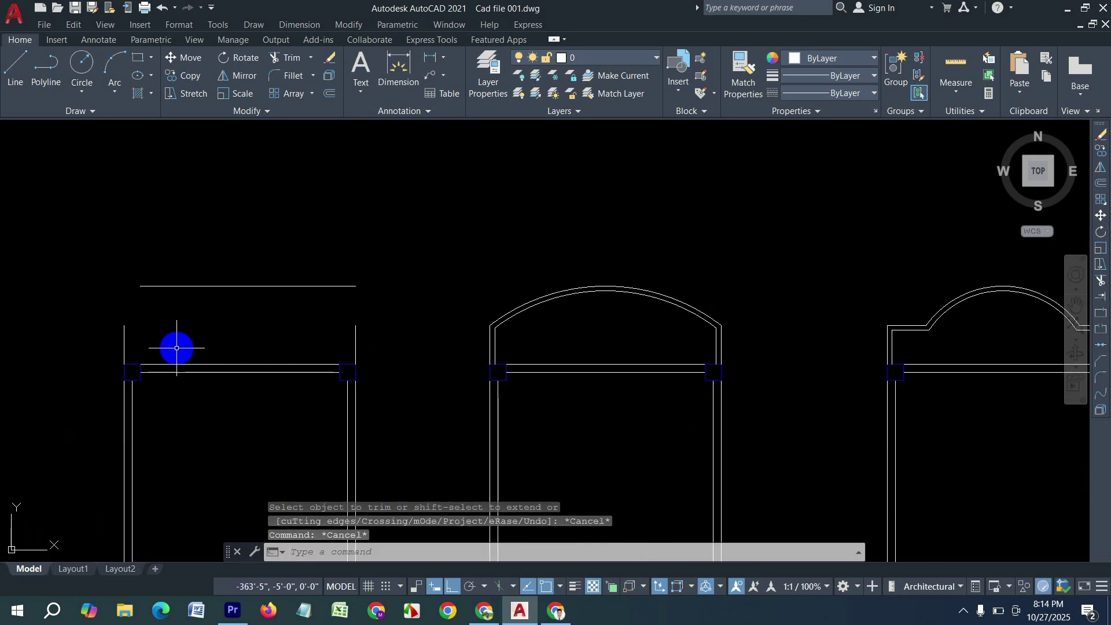
key(Escape)
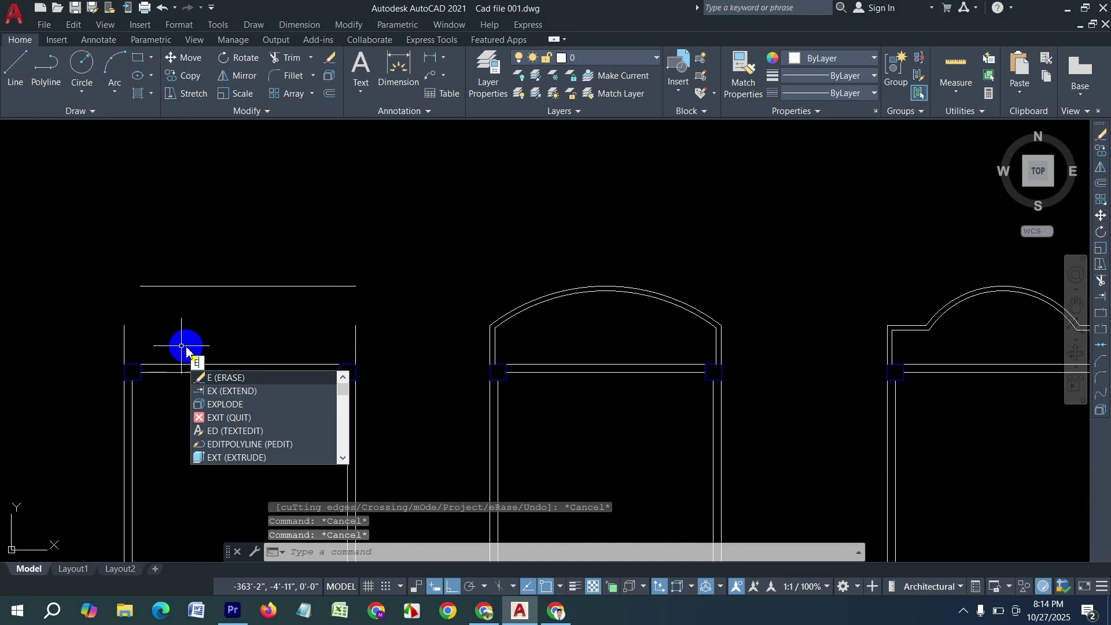
key(Return)
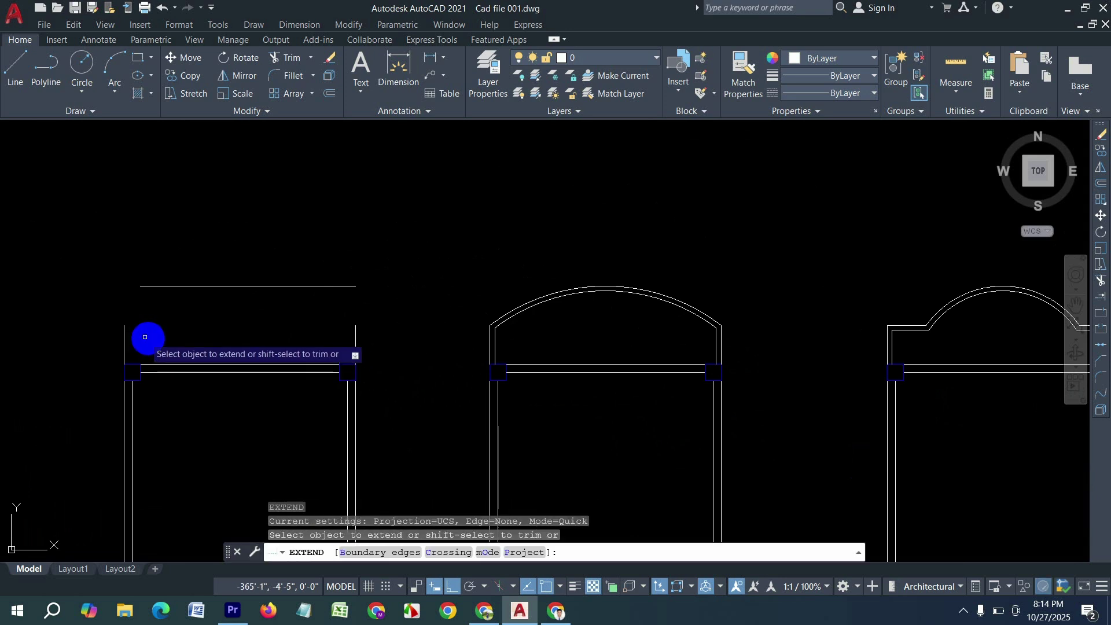
key(Escape)
key(Escape)
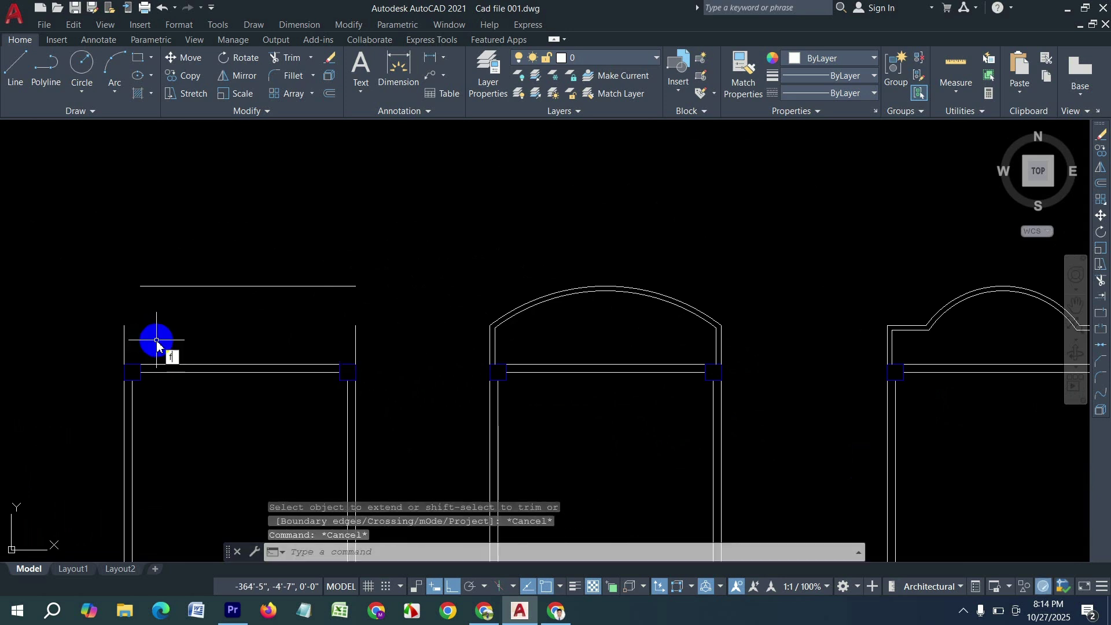
- Fillet both side lines of the next frame to its horizontal guide line with radius 0, forming square upper corners
key(Return)
key(Return)
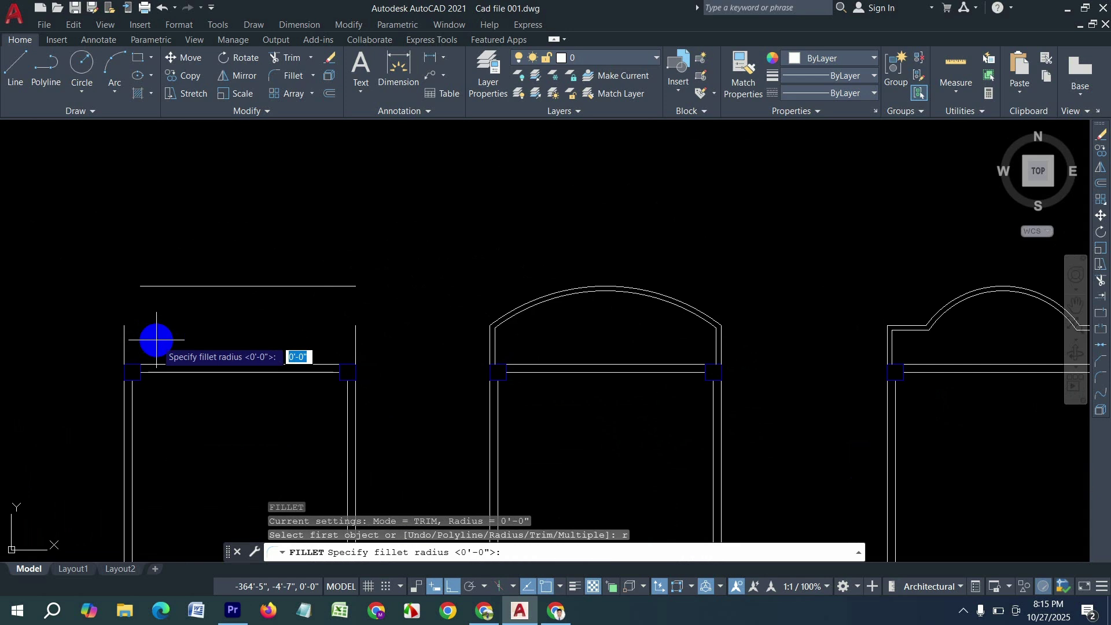
key(Return)
key(Escape)
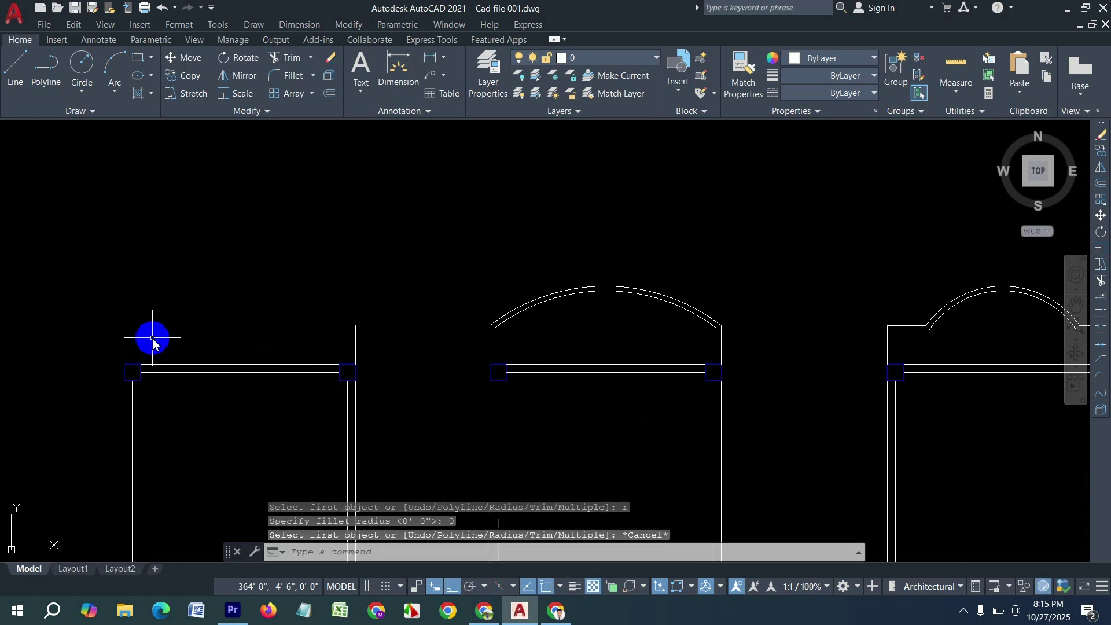
key(Return)
click(123, 332)
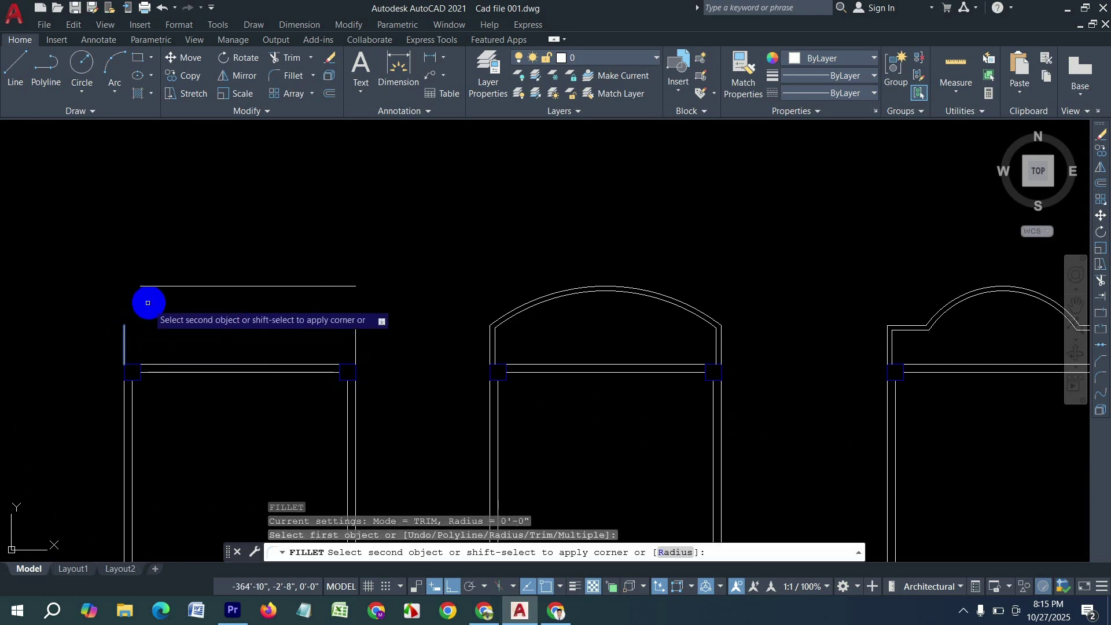
click(163, 285)
key(Return)
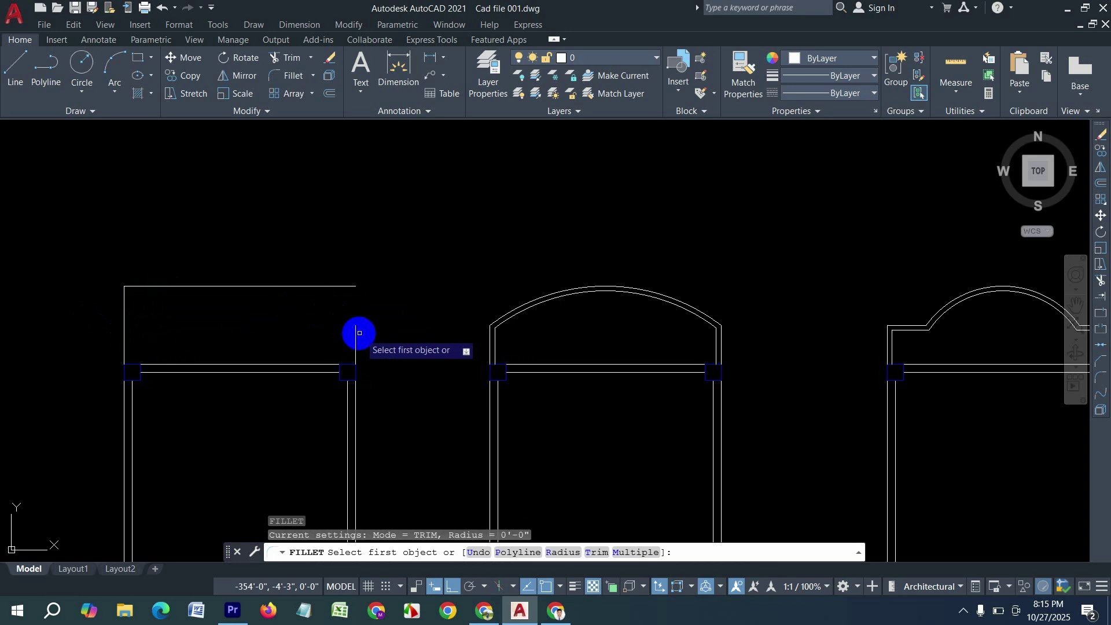
click(356, 331)
click(354, 286)
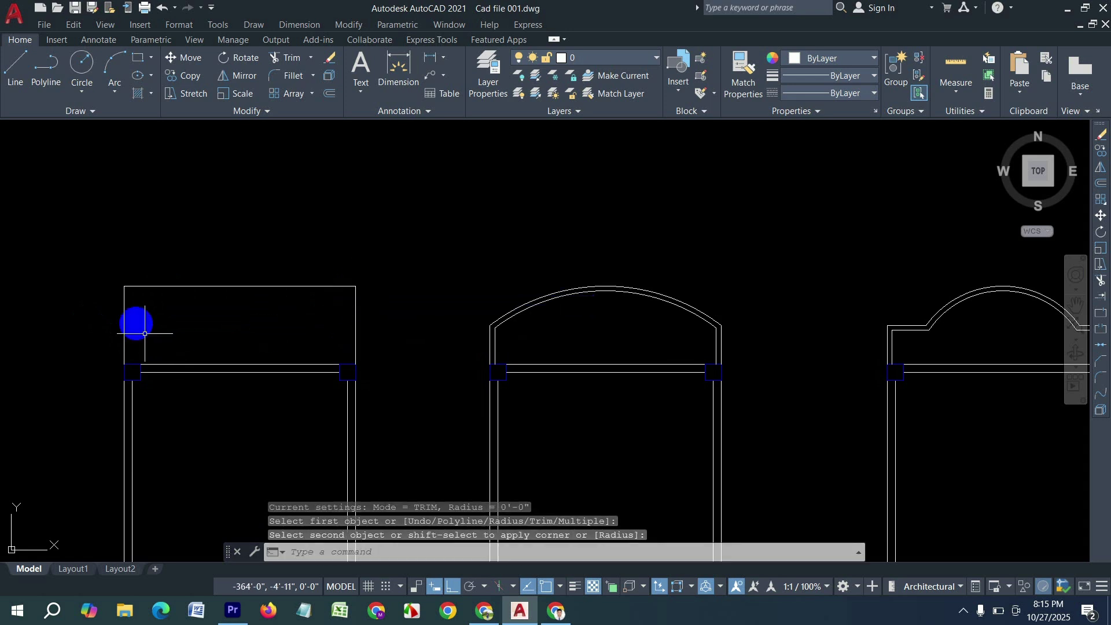
key(Escape)
key(Escape)
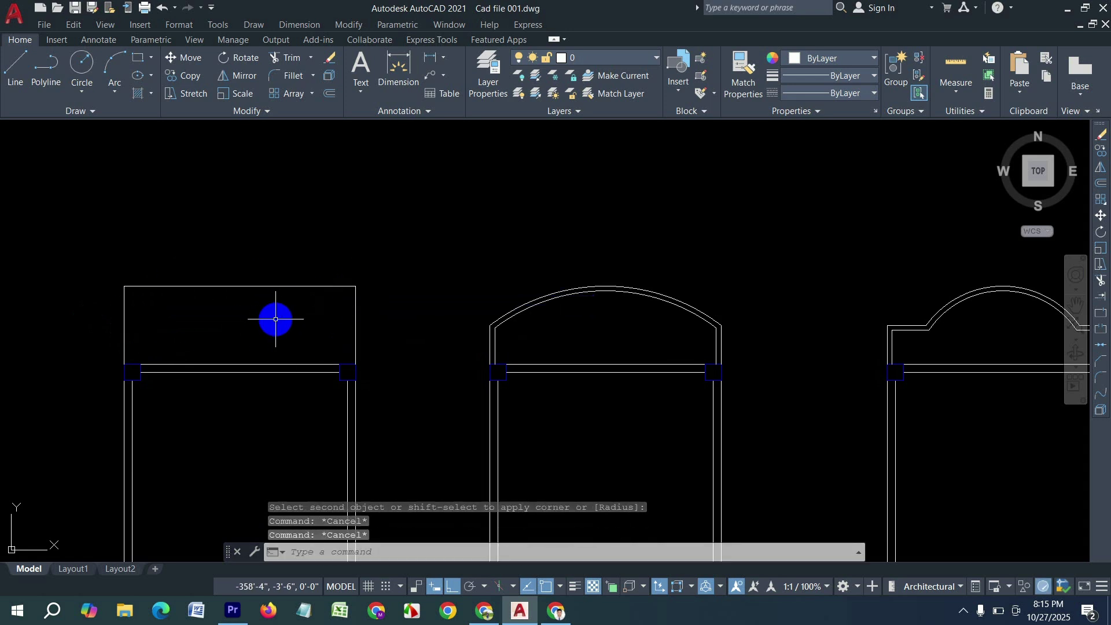
- Offset the rectangular head's top line and both side lines 3" inward
key(Return)
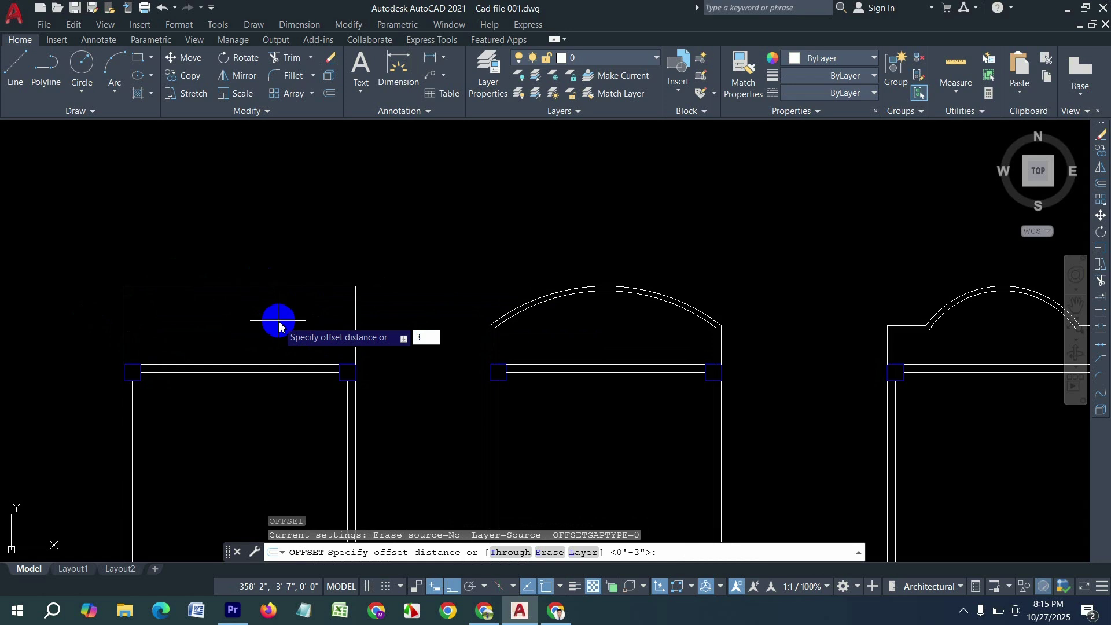
text(3)
key(Return)
click(275, 286)
click(152, 325)
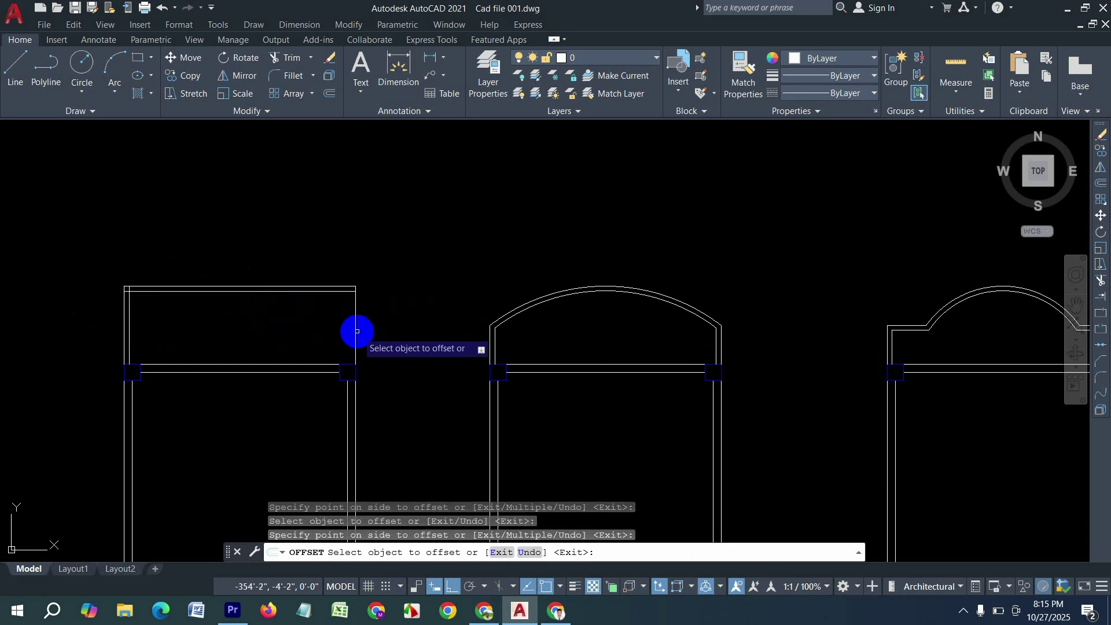
click(355, 328)
click(336, 335)
scroll(339, 296, up, 4)
key(Escape)
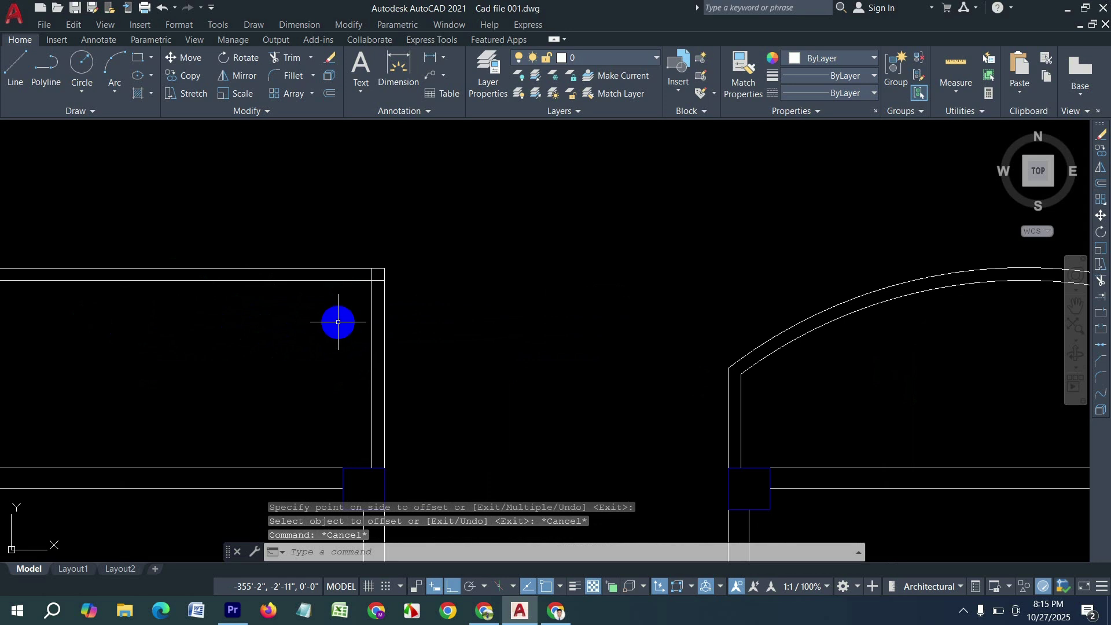
- Trim the overlapping ends of the inner offset lines at both upper corners of the rectangular head
text(tr)
key(Return)
scroll(368, 289, up, 5)
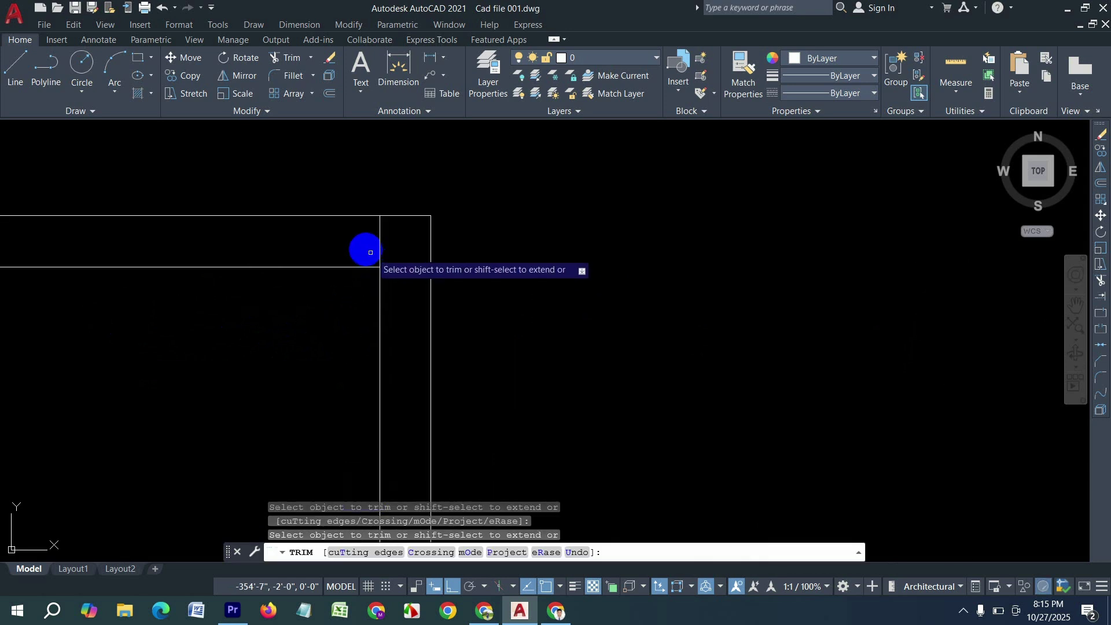
drag(363, 243, 411, 281)
scroll(426, 268, down, 5)
scroll(214, 286, up, 5)
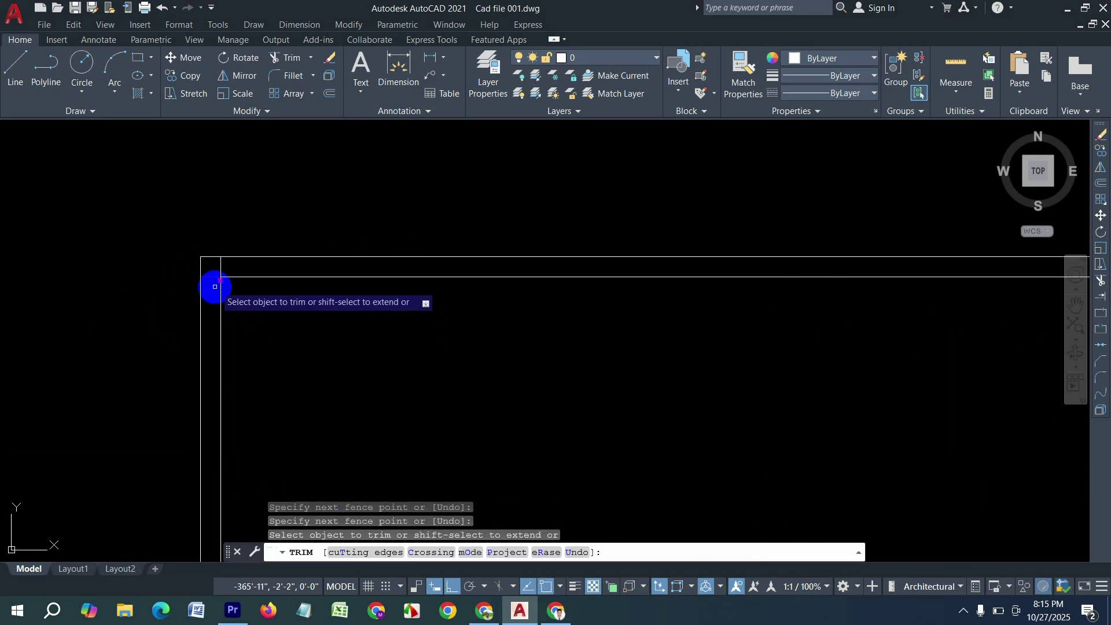
scroll(232, 266, down, 5)
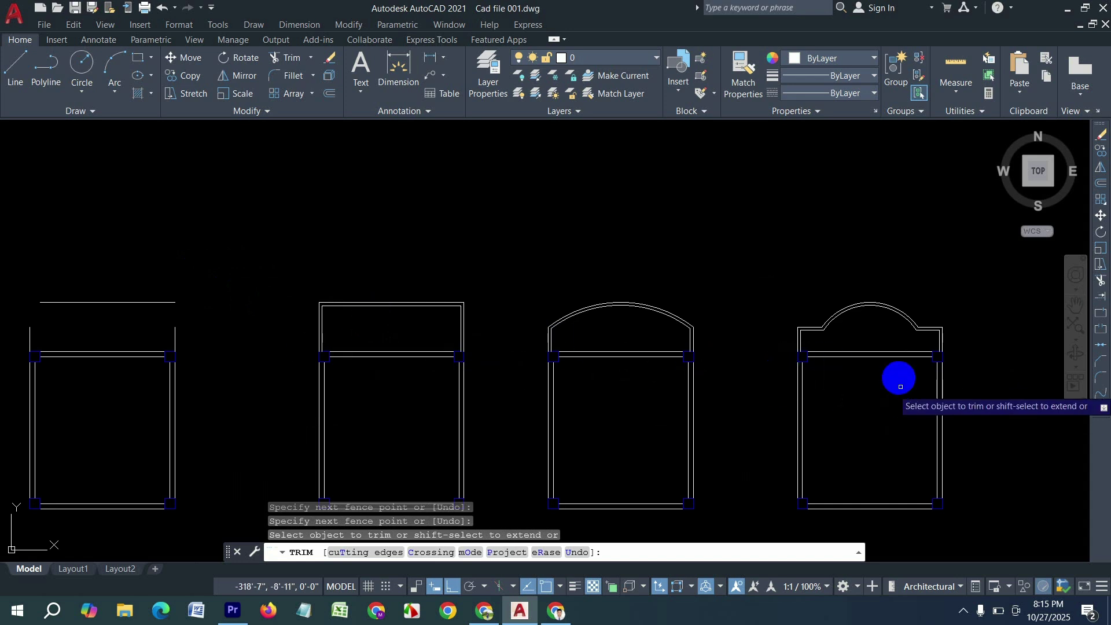
key(Escape)
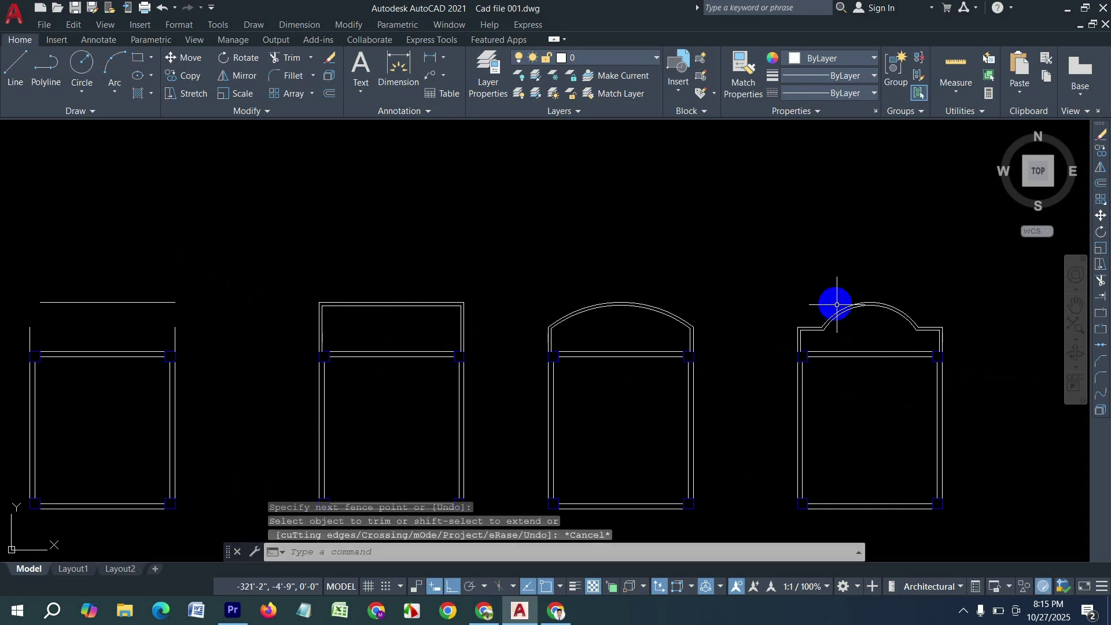
scroll(904, 373, up, 2)
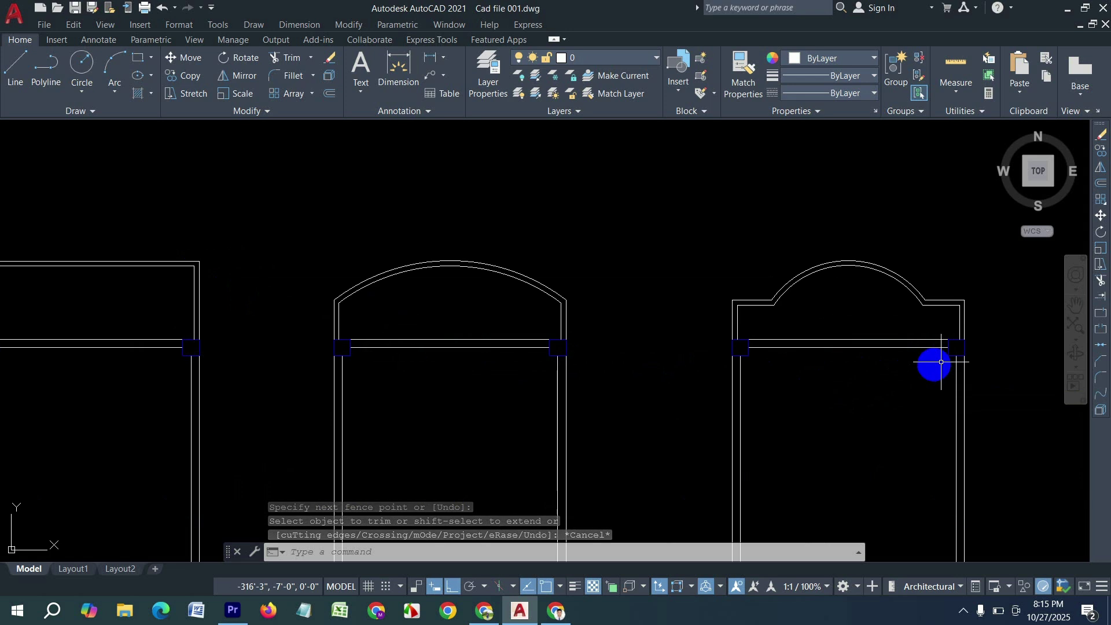
scroll(819, 332, down, 2)
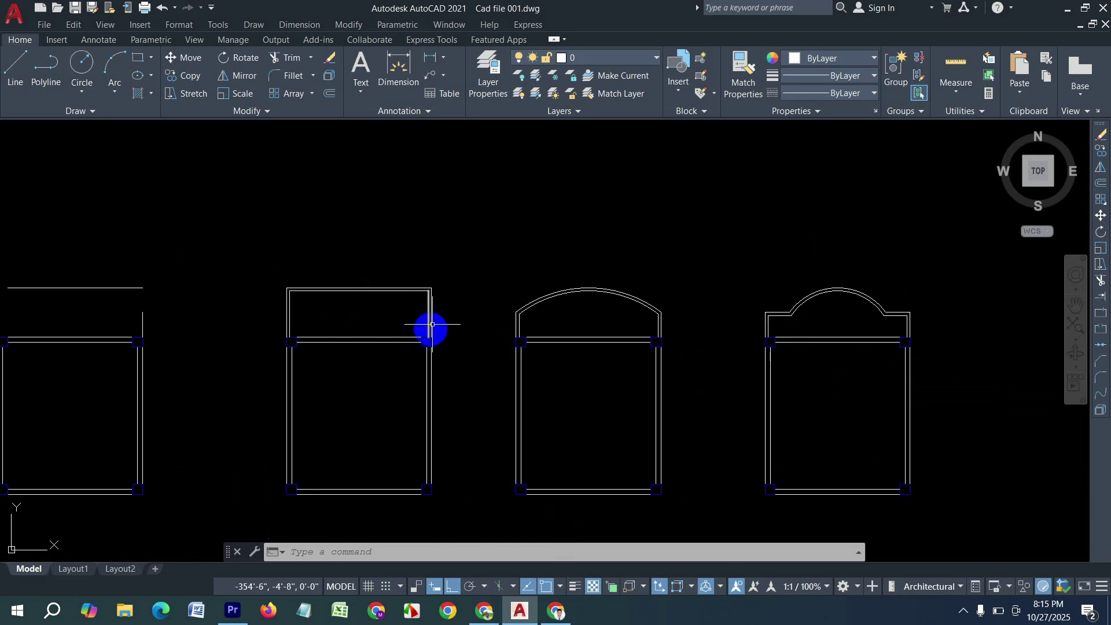
middle_drag(215, 428, 528, 478)
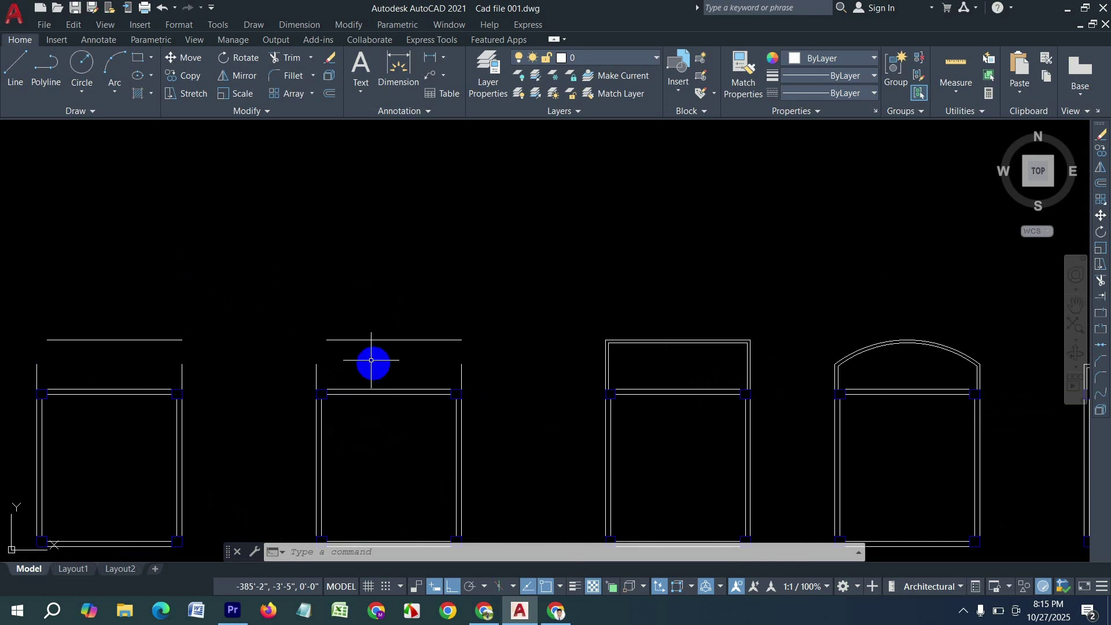
scroll(350, 357, up, 2)
key(Escape)
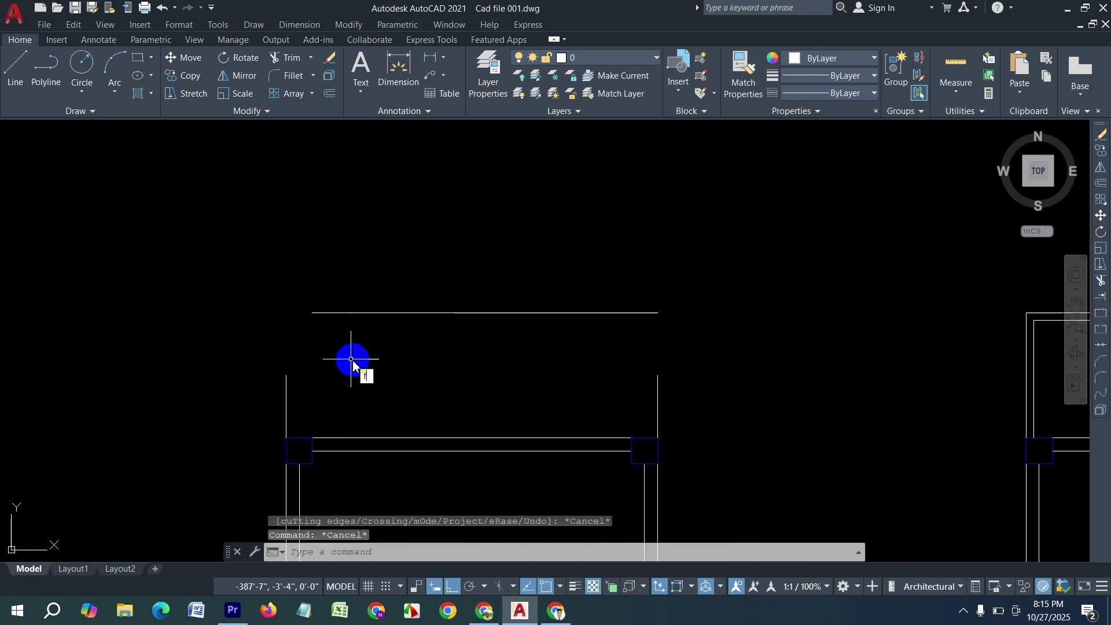
key(Return)
key(Return)
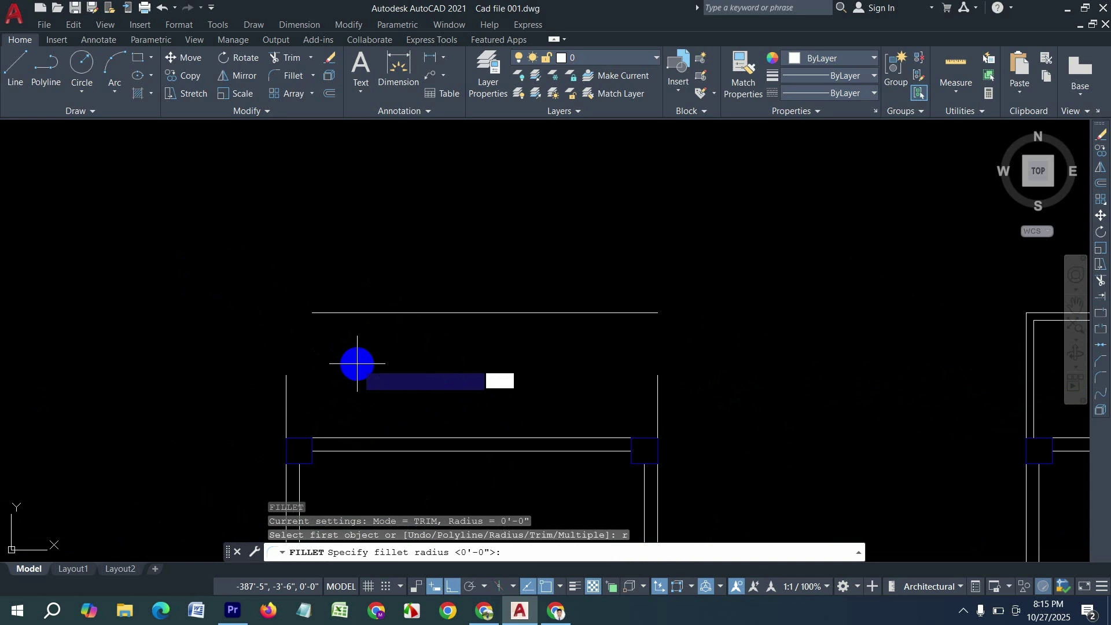
key(Return)
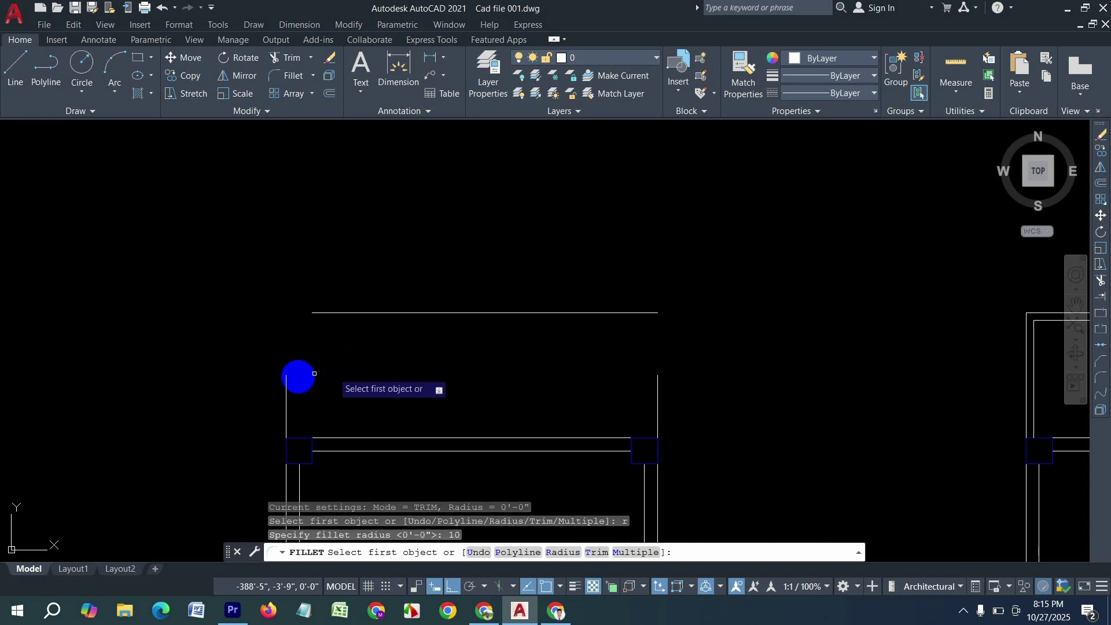
click(286, 385)
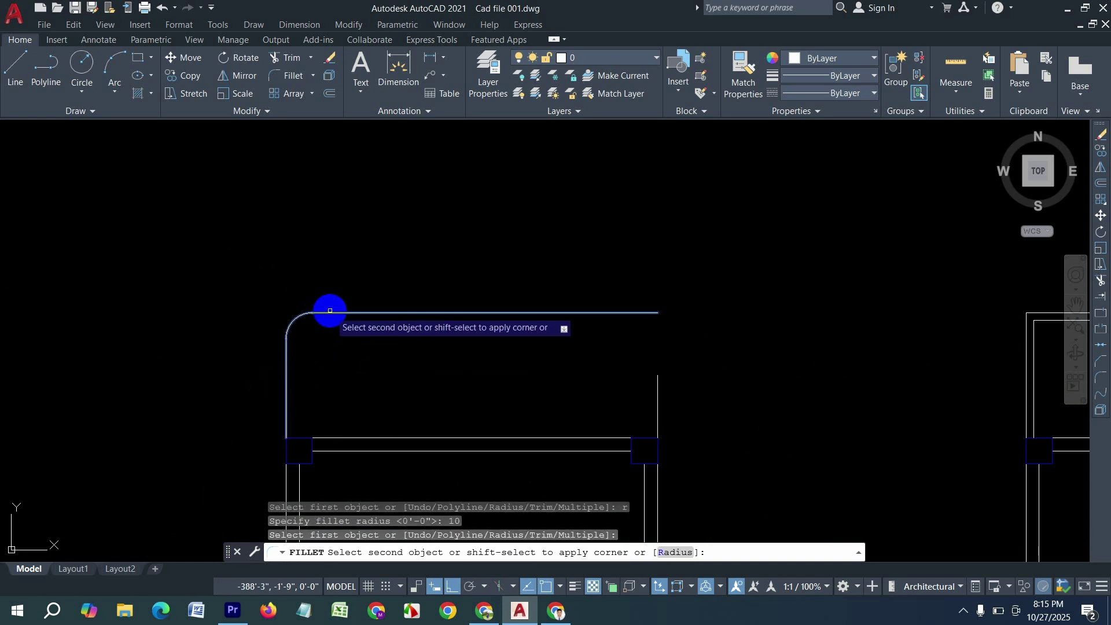
key(Escape)
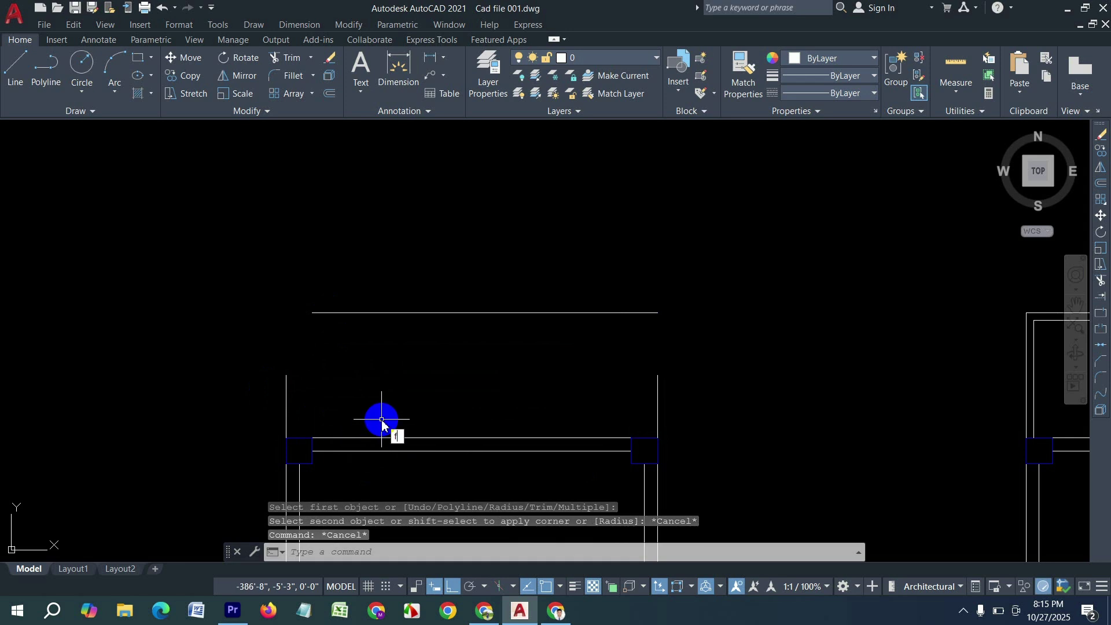
- Fillet both side lines of the next frame to its horizontal guide line with radius 20", forming rounded upper corners
text(f)
key(Return)
key(Return)
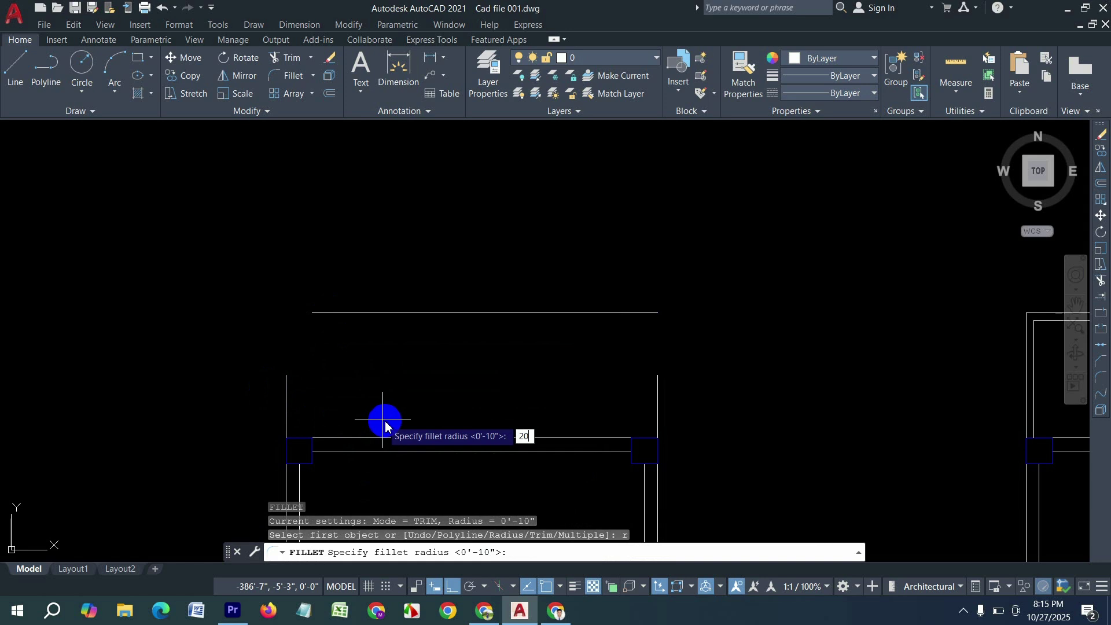
key(Return)
click(286, 386)
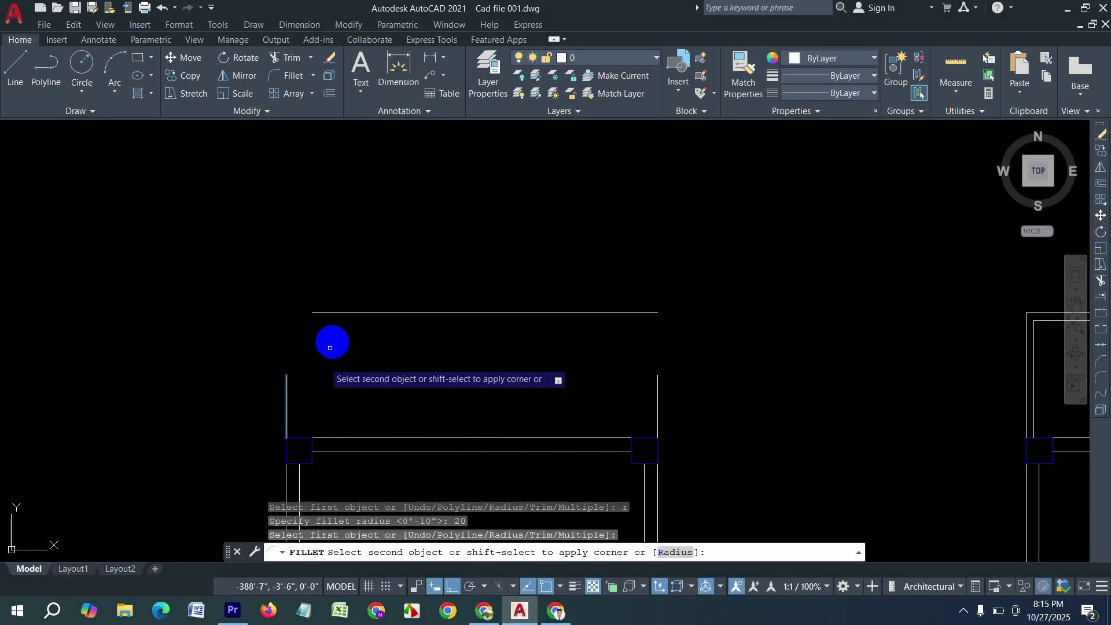
click(352, 313)
key(Return)
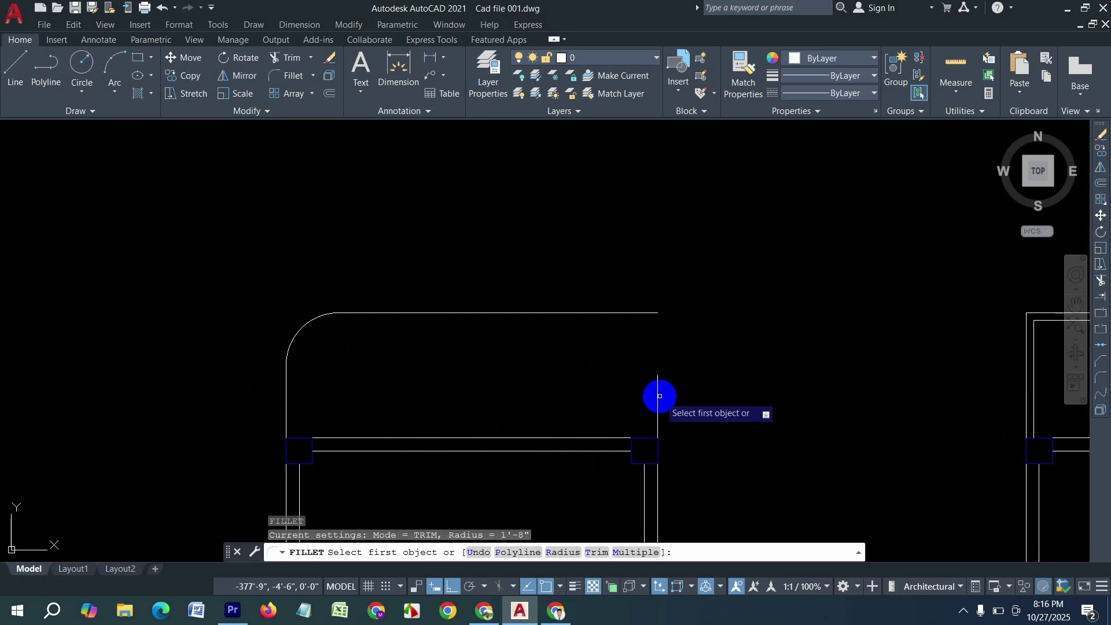
click(656, 393)
click(639, 313)
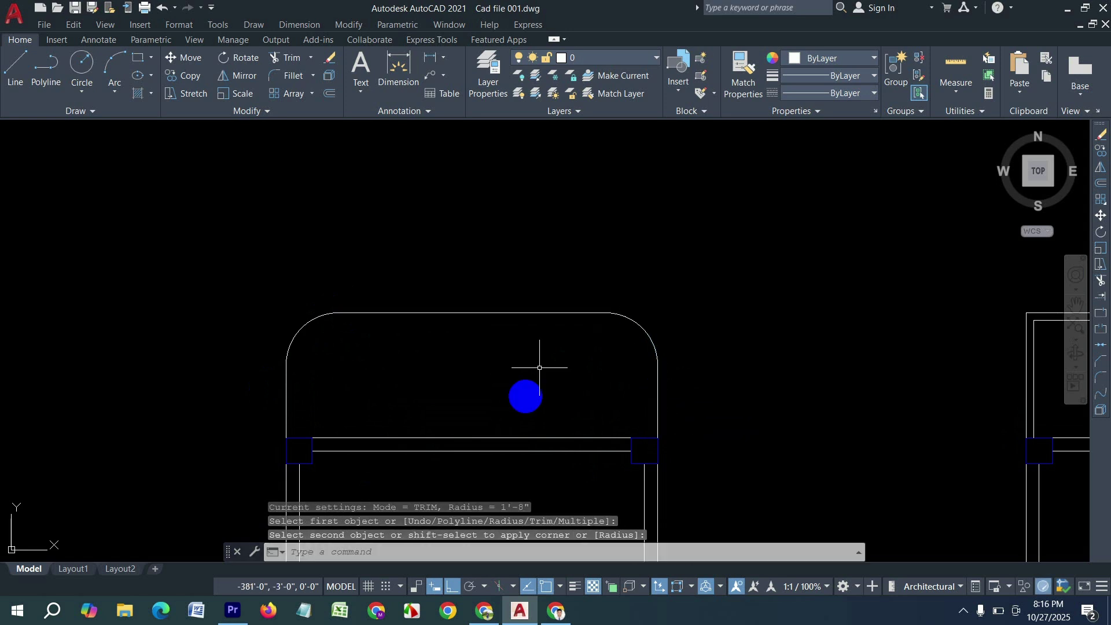
key(Escape)
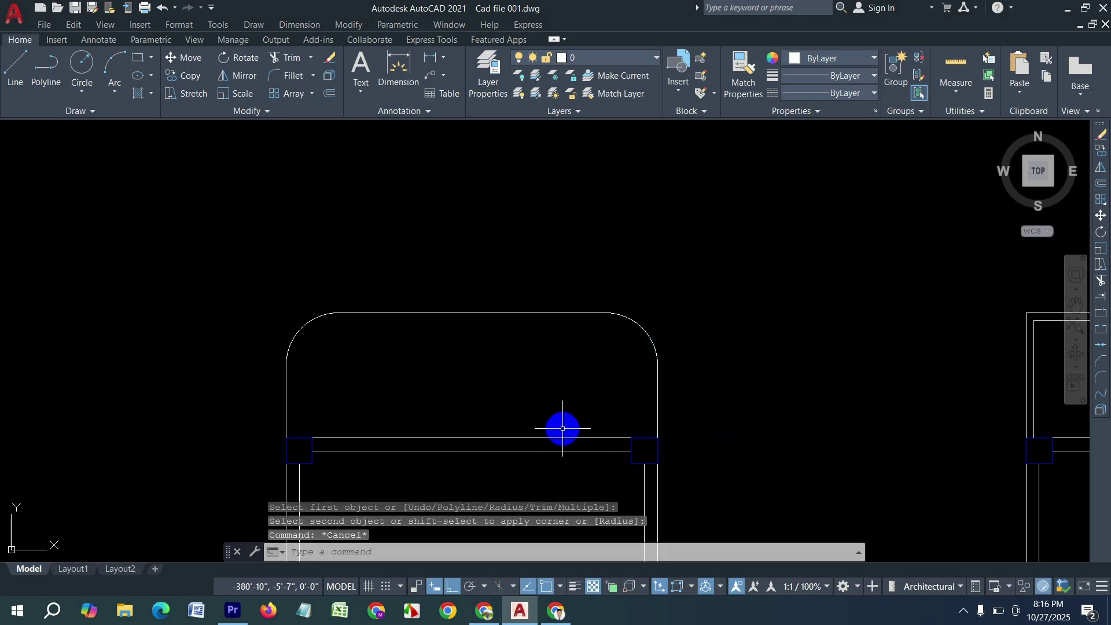
key(Escape)
key(Escape)
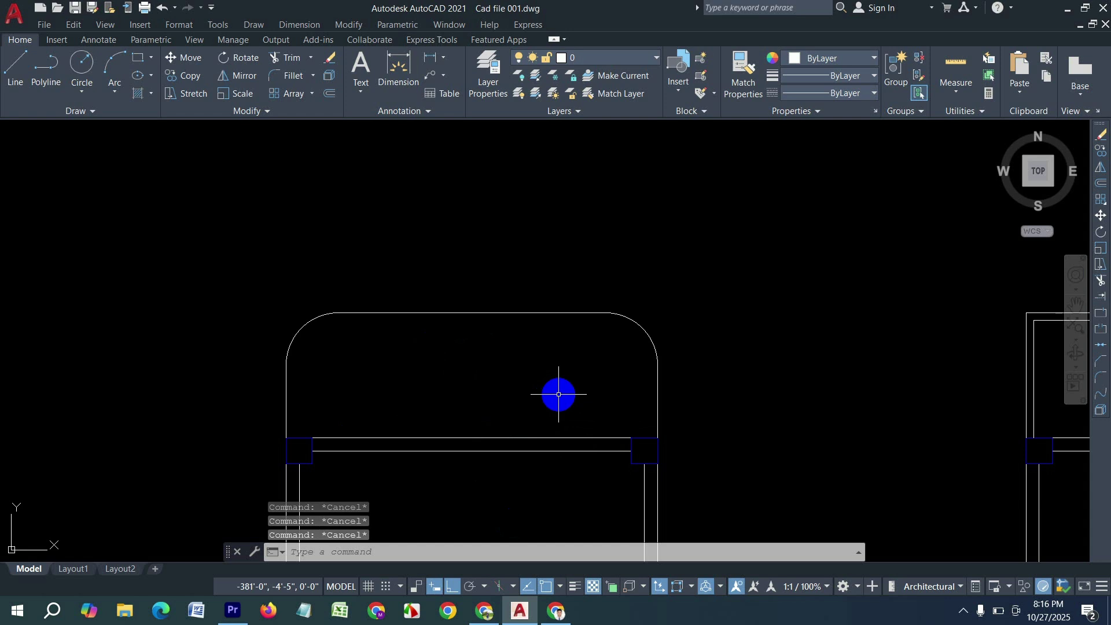
- Offset the rounded head's straight top line and both straight side lines 3" inward
text(o)
key(Return)
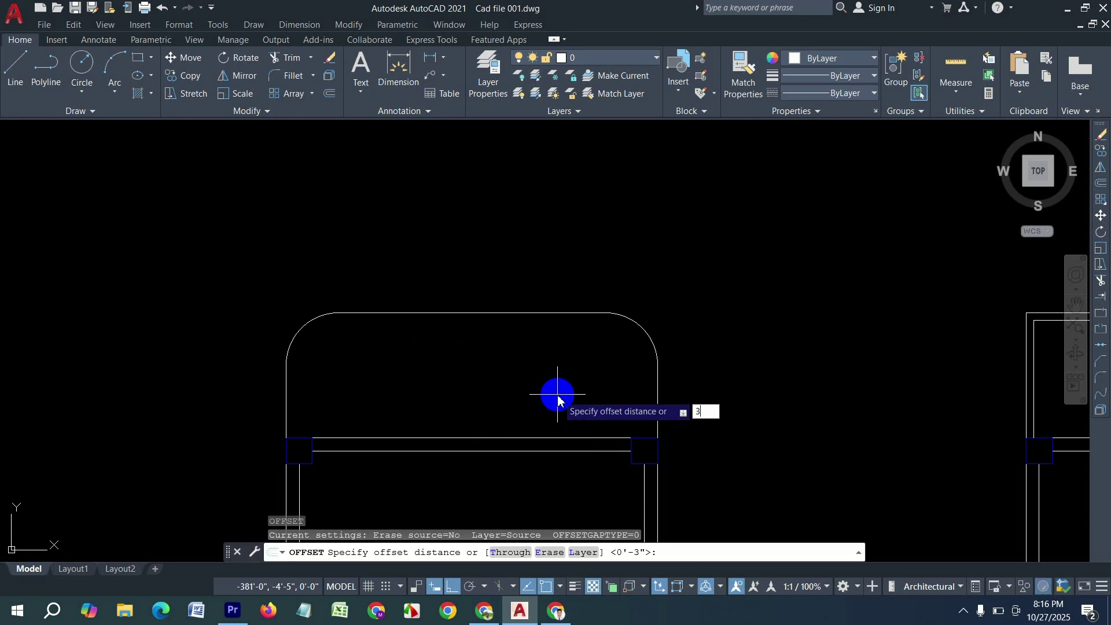
text(3)
key(Return)
click(515, 310)
click(492, 372)
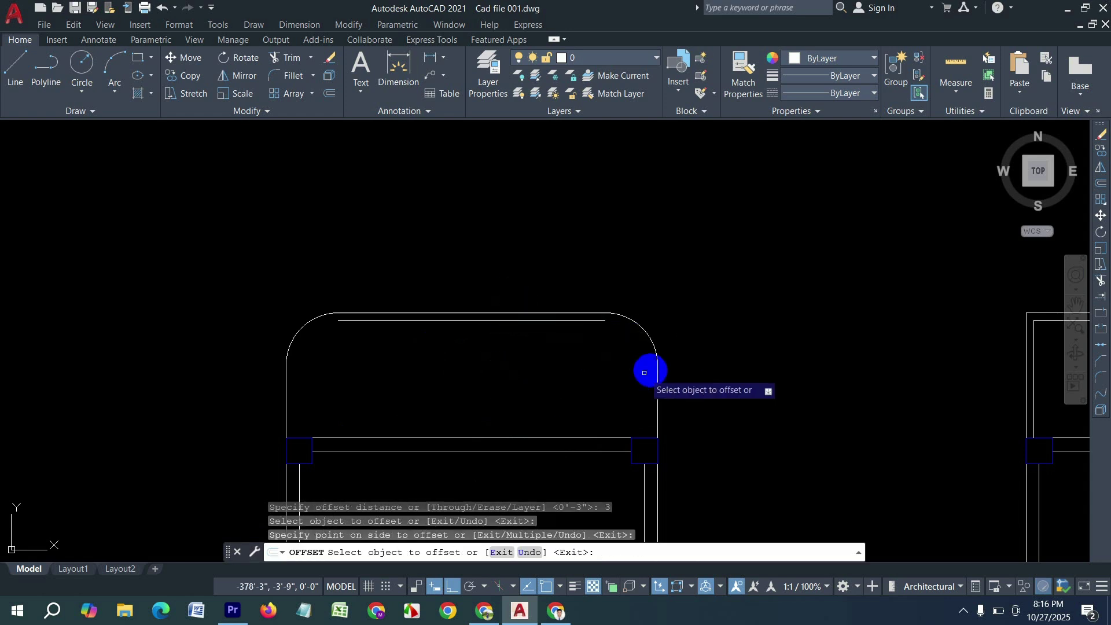
click(654, 386)
click(575, 396)
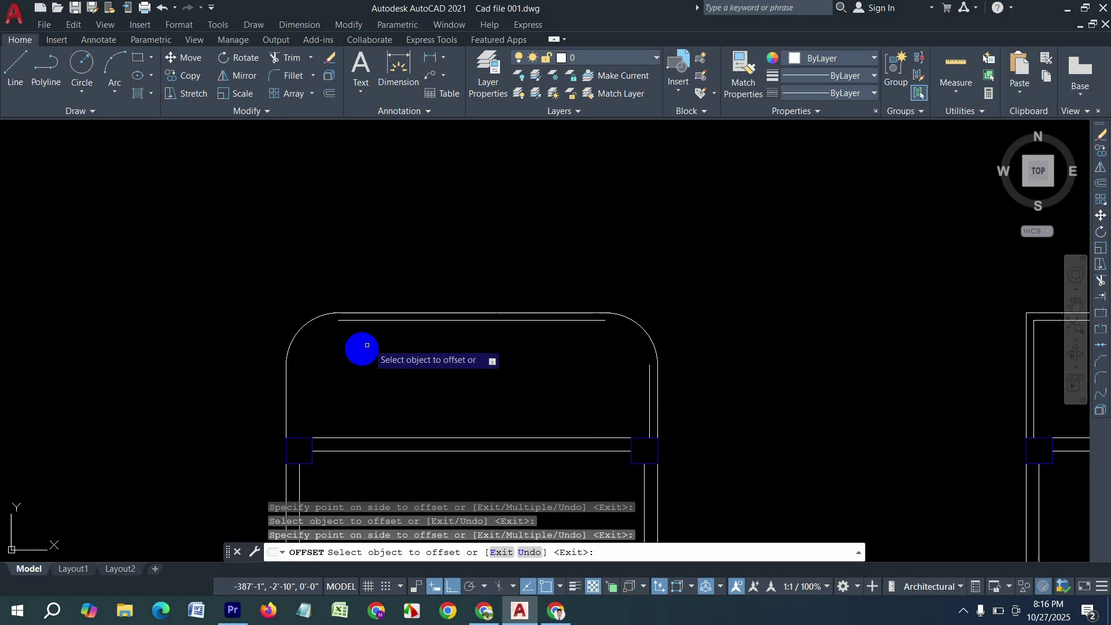
click(286, 382)
click(322, 371)
- Offset both corner arcs of the rounded head 3" inward to join the inner lines
click(298, 334)
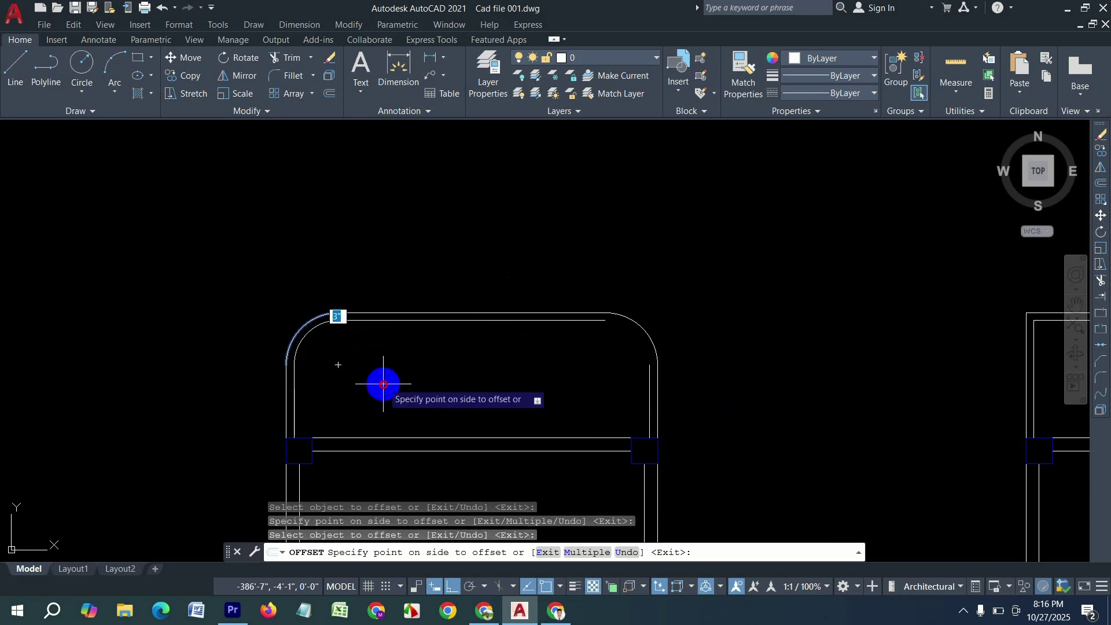
click(388, 383)
click(643, 331)
click(607, 365)
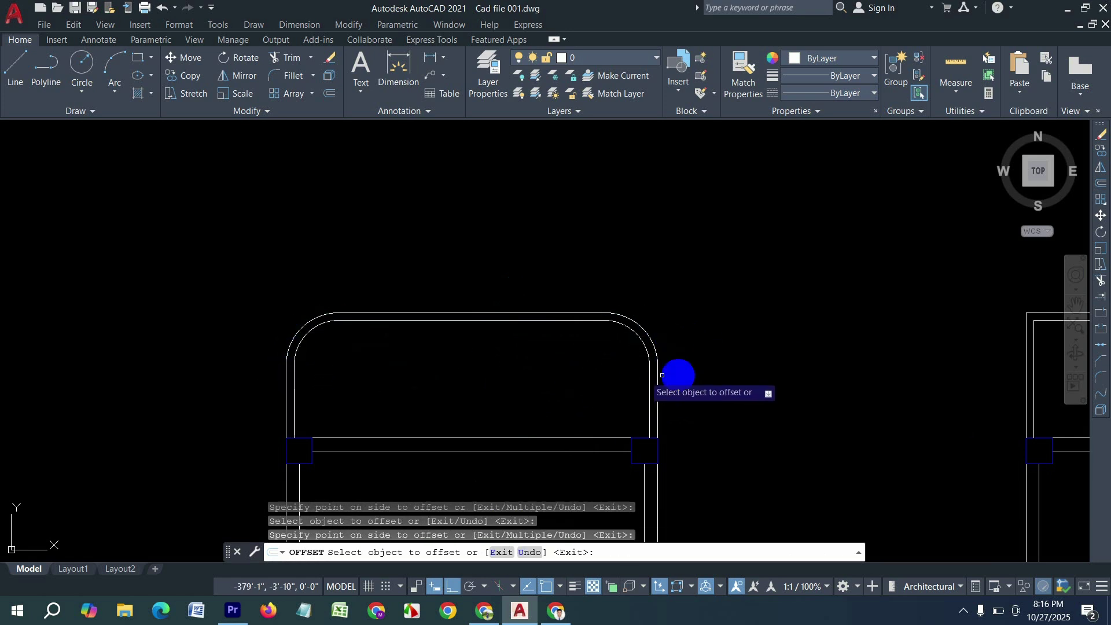
key(Escape)
- Compare the row of drawn frames with the separate group of reference frames to identify the remaining head shape
scroll(537, 308, down, 6)
middle_drag(791, 361, 622, 369)
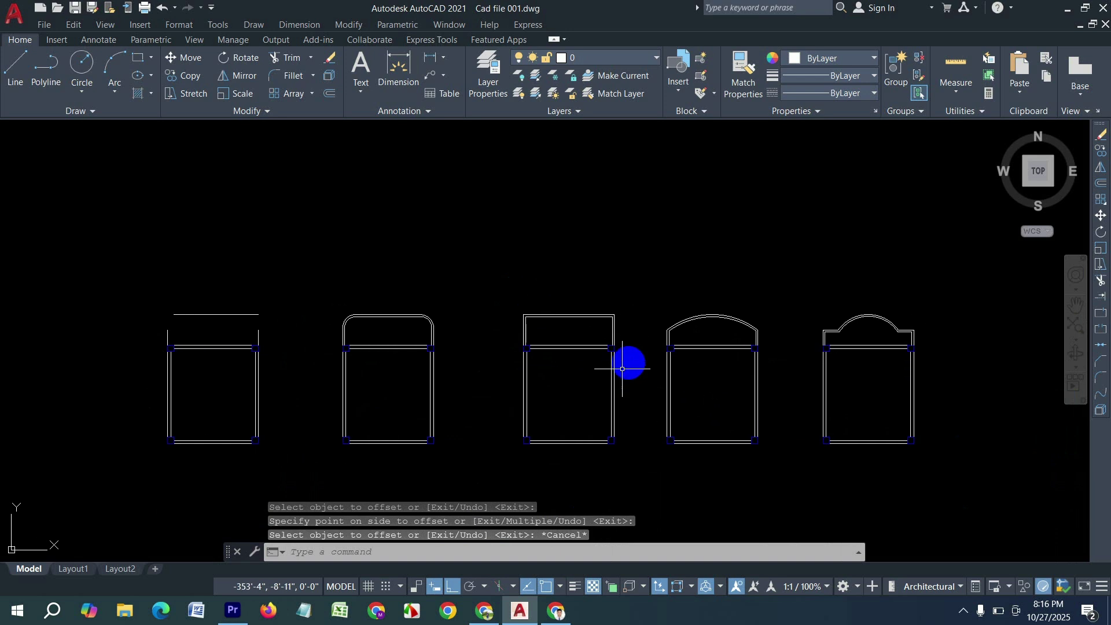
scroll(159, 348, up, 2)
scroll(146, 325, up, 2)
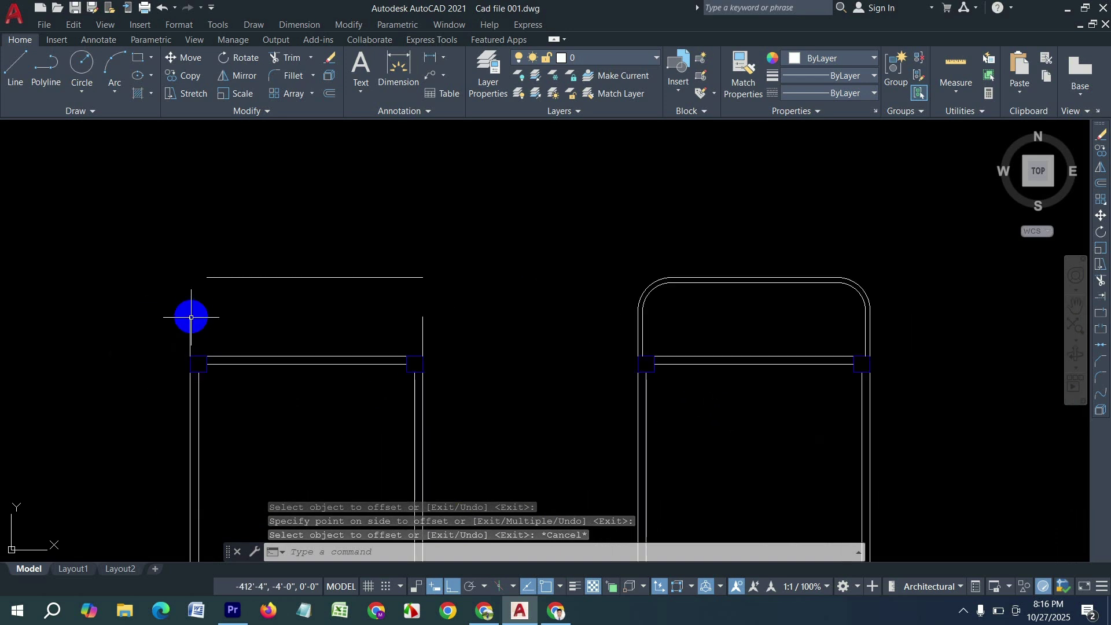
scroll(191, 314, down, 2)
scroll(222, 333, down, 4)
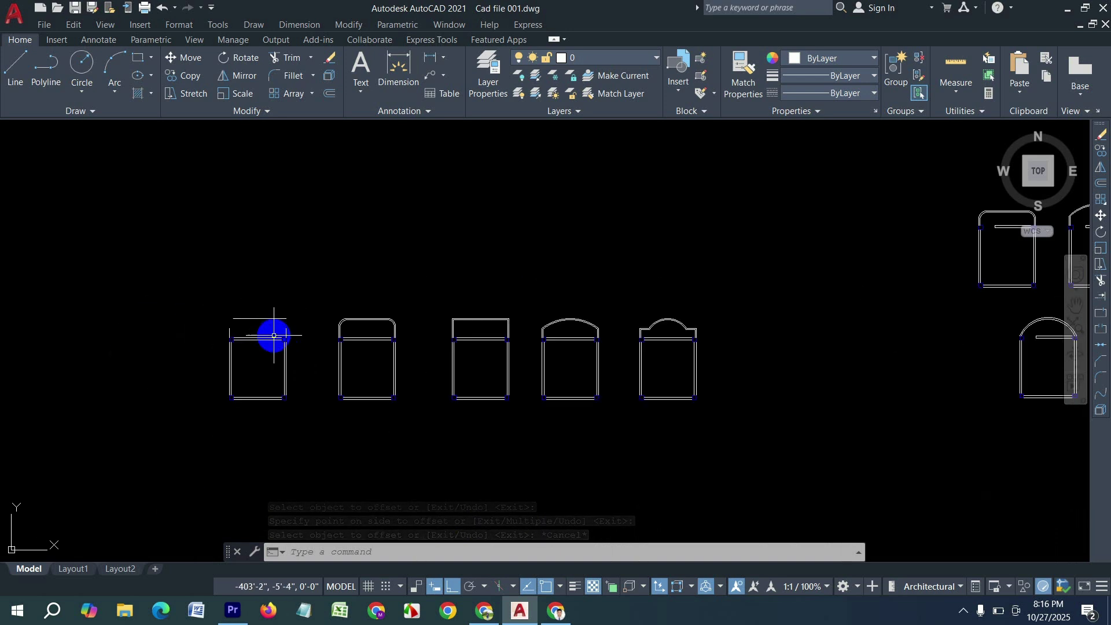
scroll(275, 333, down, 2)
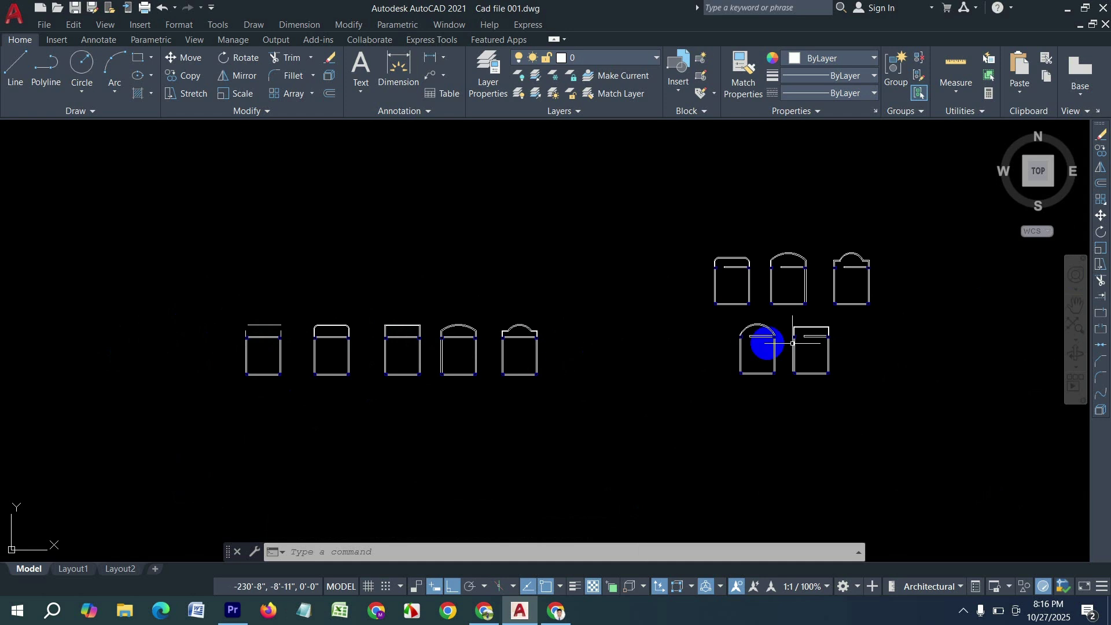
scroll(792, 343, up, 7)
scroll(793, 329, up, 1)
scroll(831, 320, down, 6)
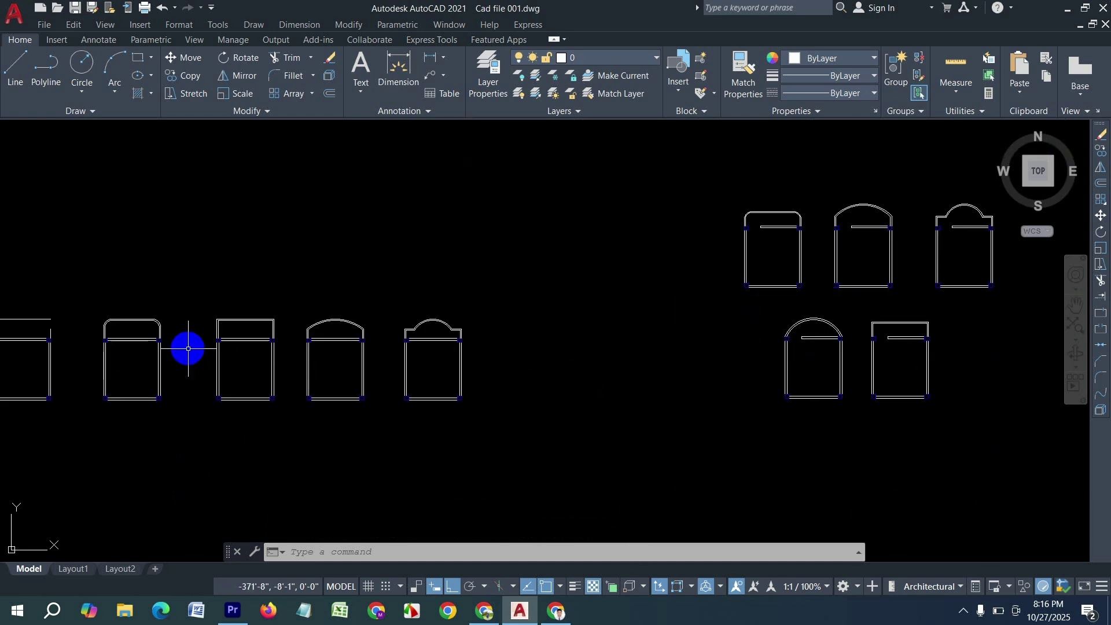
- Draw a three-point arc on the last frame from one upper post's outer top corner through the guide line's midpoint to the opposite post's outer top corner
scroll(726, 379, up, 6)
scroll(555, 342, up, 4)
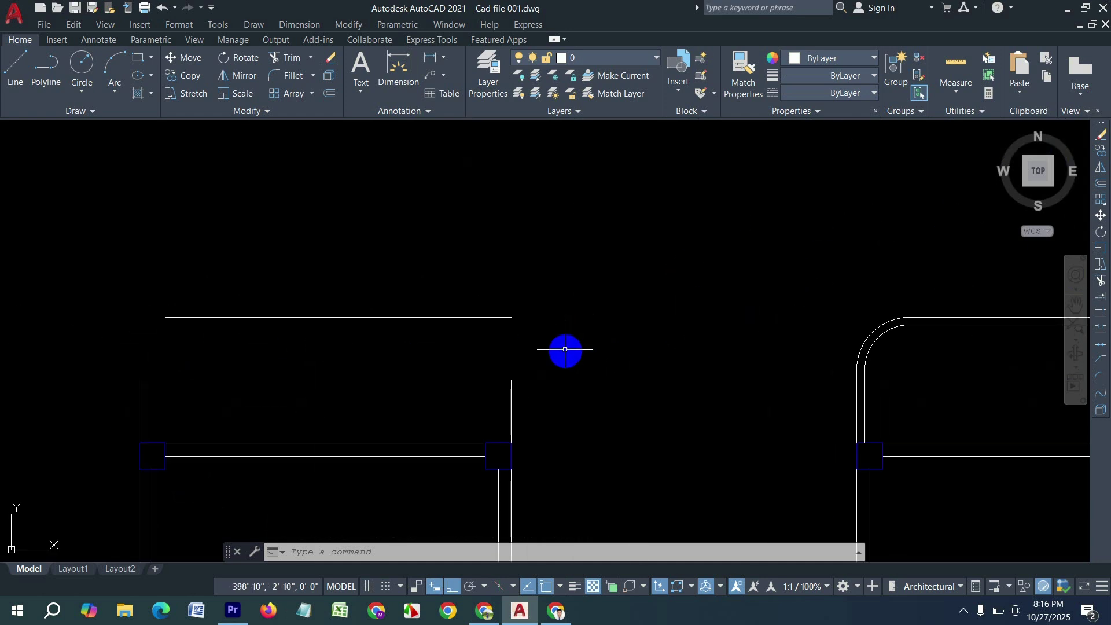
key(Escape)
key(Escape)
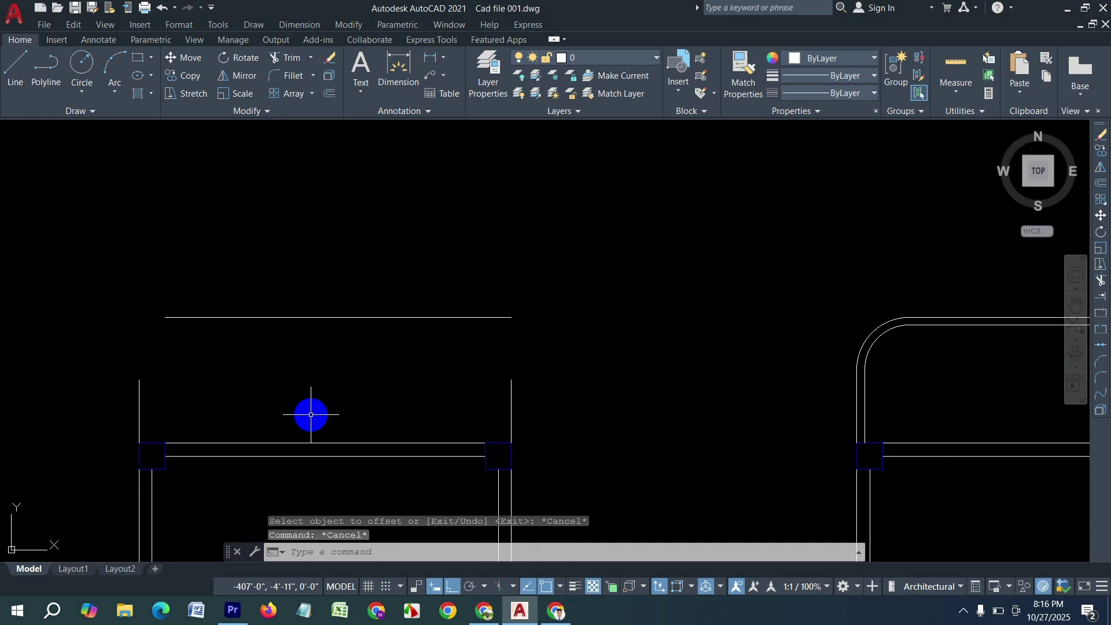
text(a)
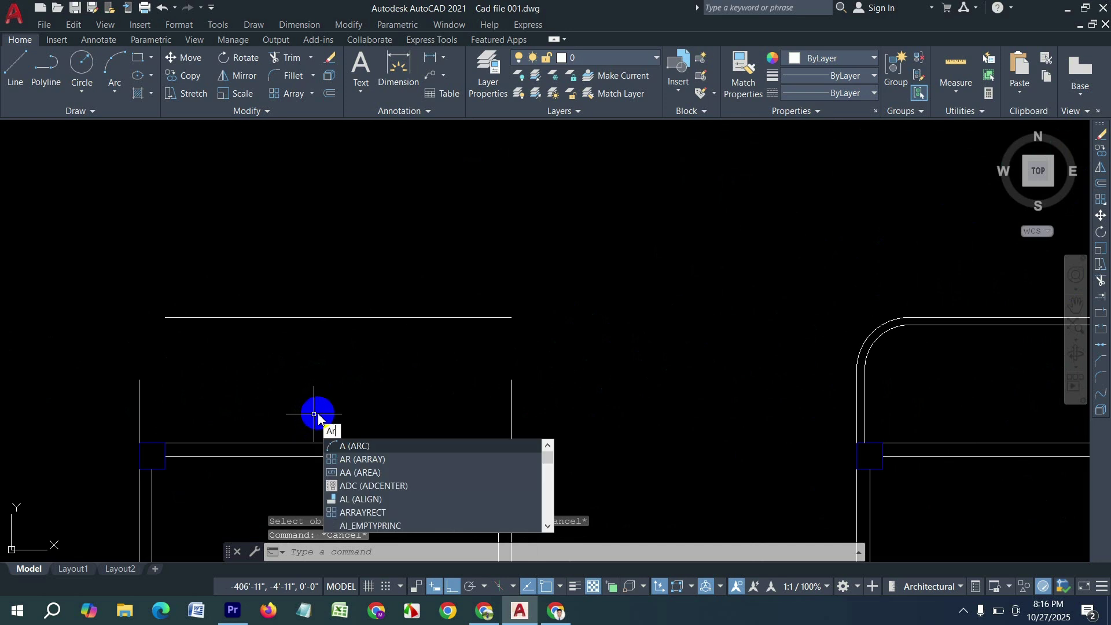
text(rc)
key(Return)
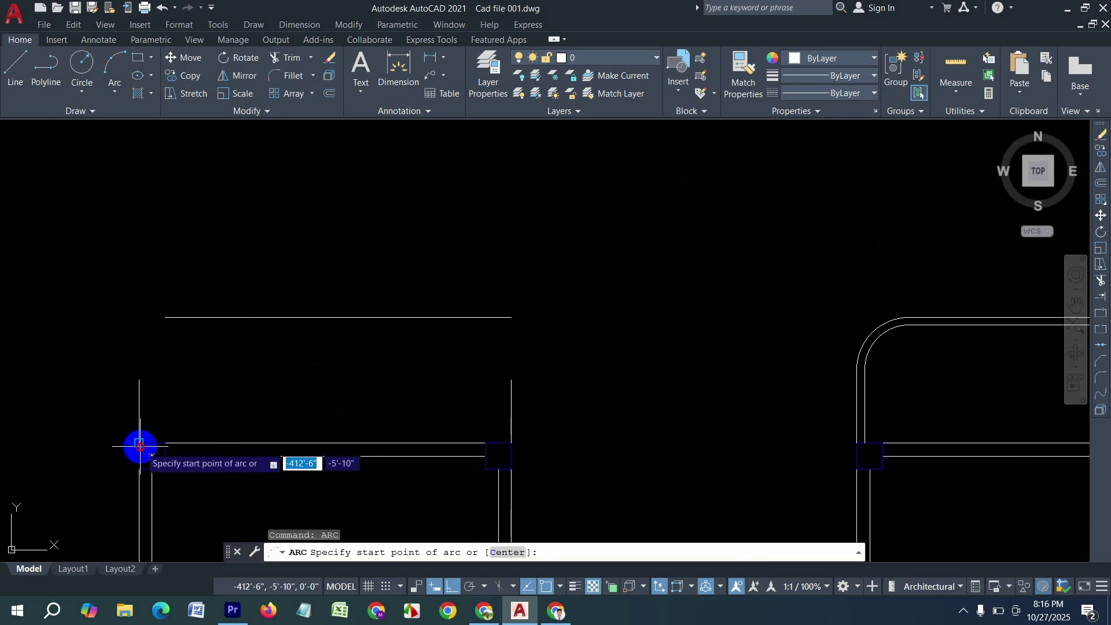
click(140, 446)
click(338, 317)
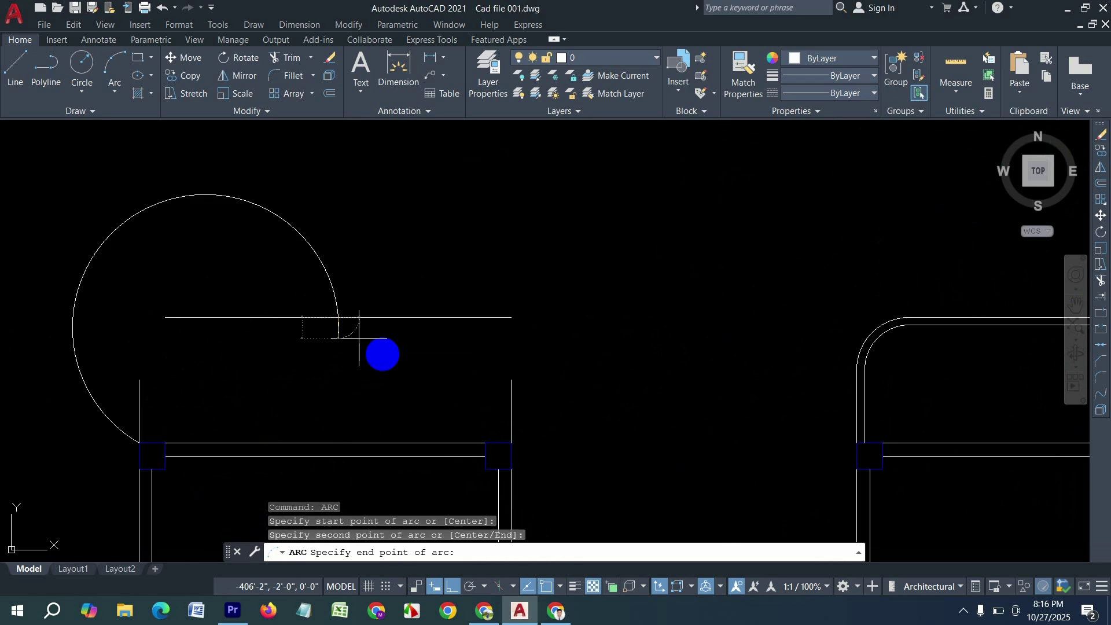
click(511, 443)
- Delete the horizontal guide line and both short vertical side lines around the new arc
click(529, 399)
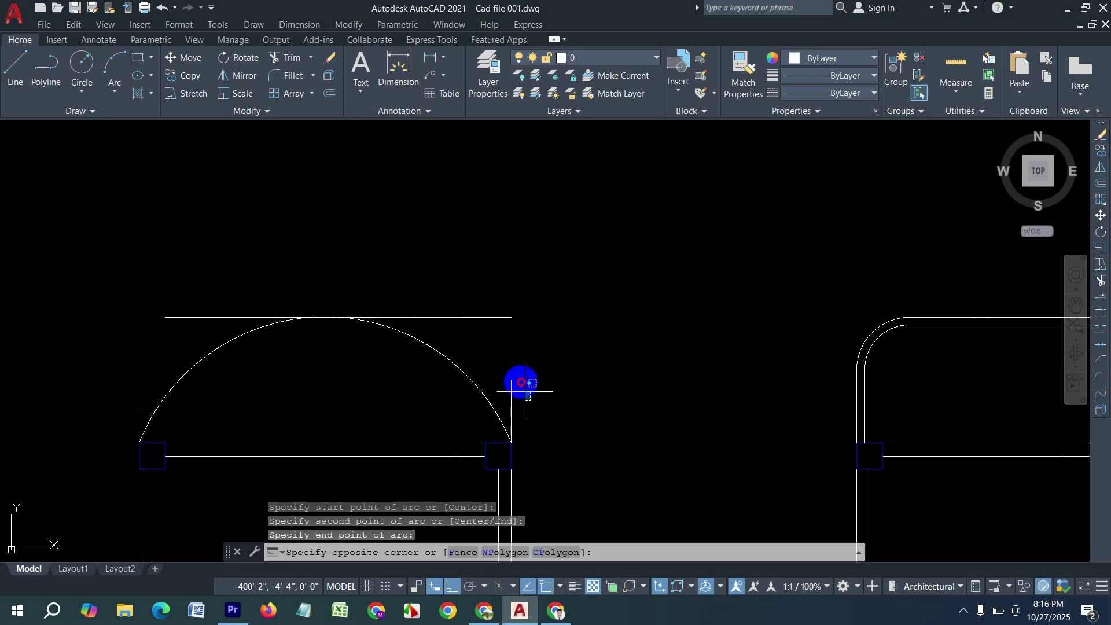
click(499, 365)
key(Delete)
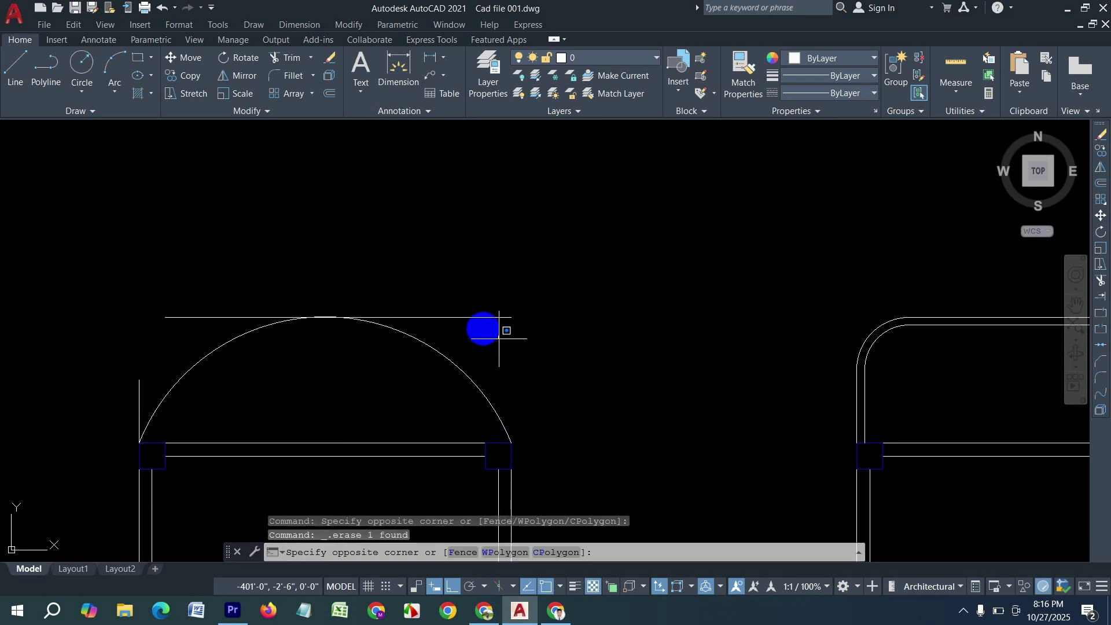
click(444, 262)
key(Delete)
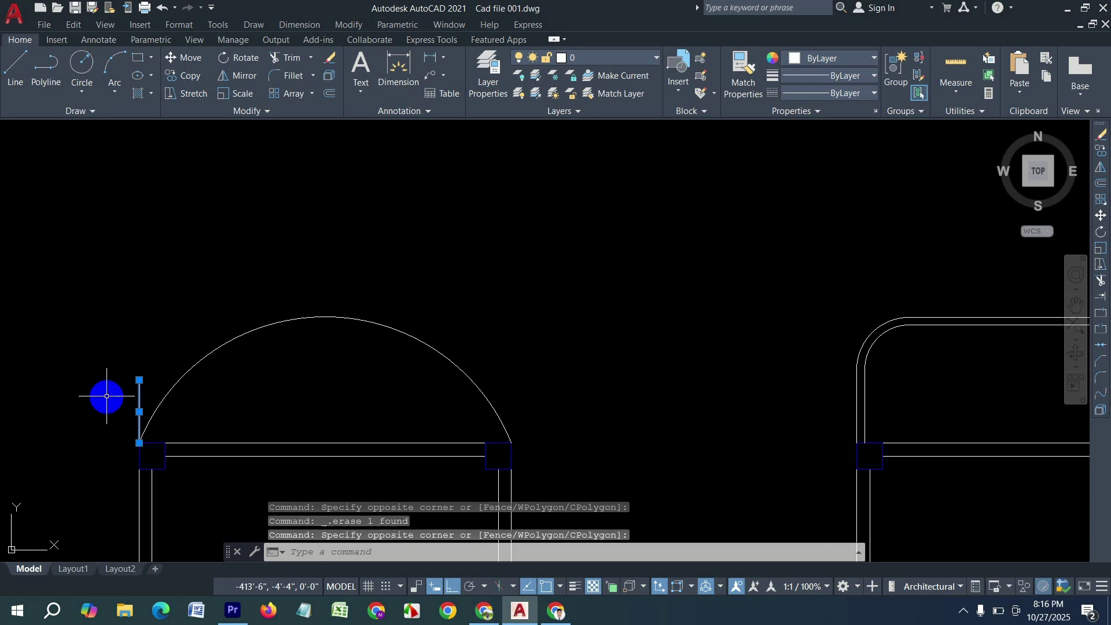
- Offset the full-width arc 3" inward to make the arched head double-line
text(o)
key(Return)
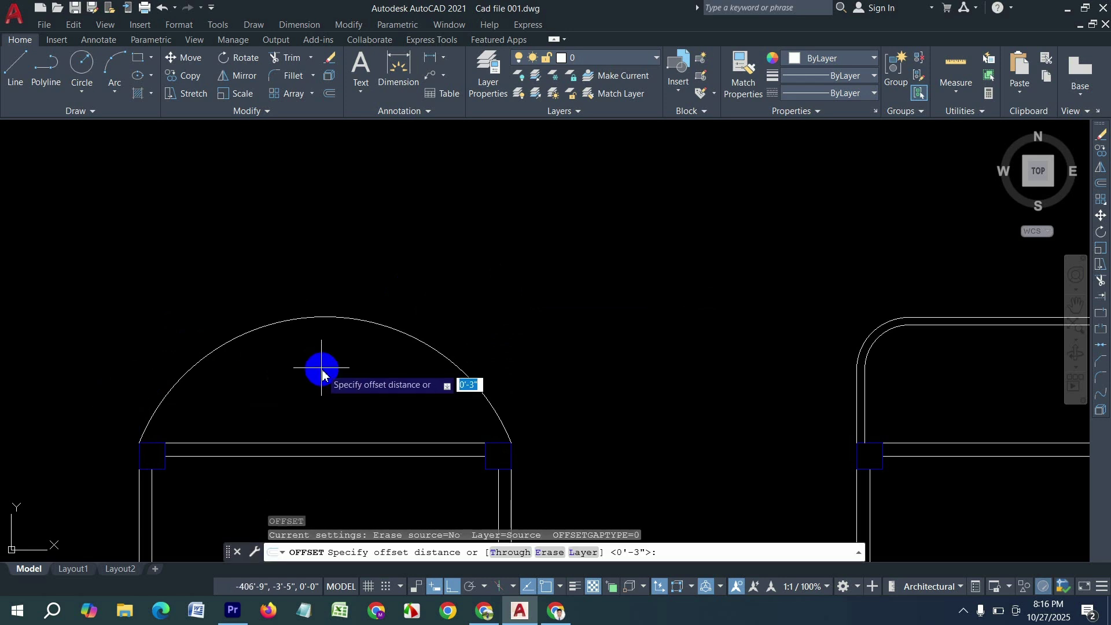
text(3)
key(Return)
click(347, 318)
click(339, 402)
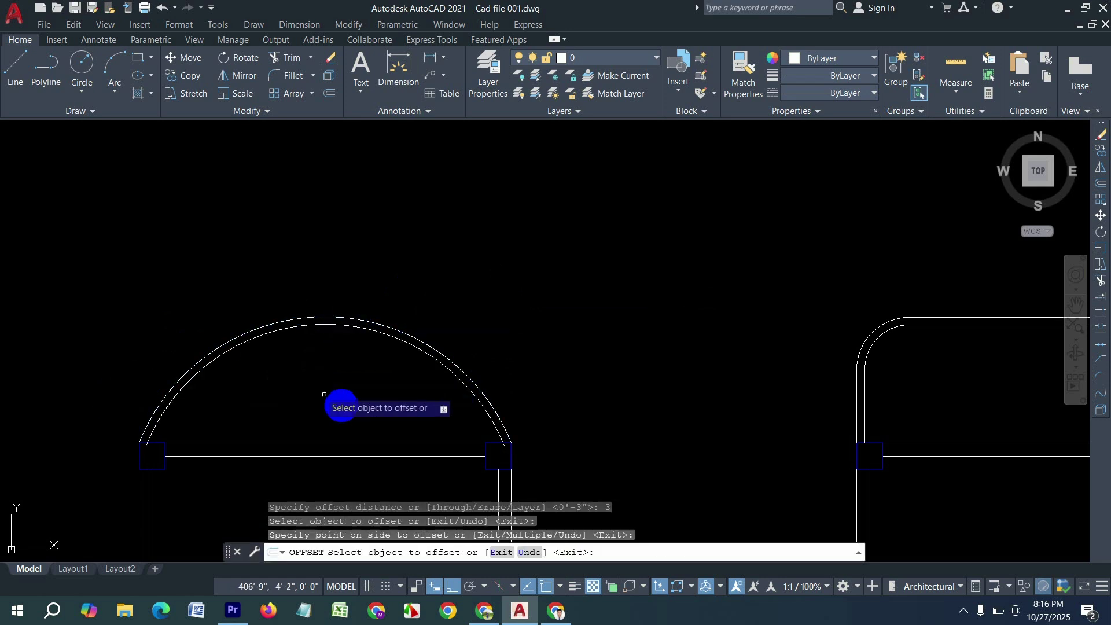
scroll(444, 458, up, 6)
key(Escape)
key(Escape)
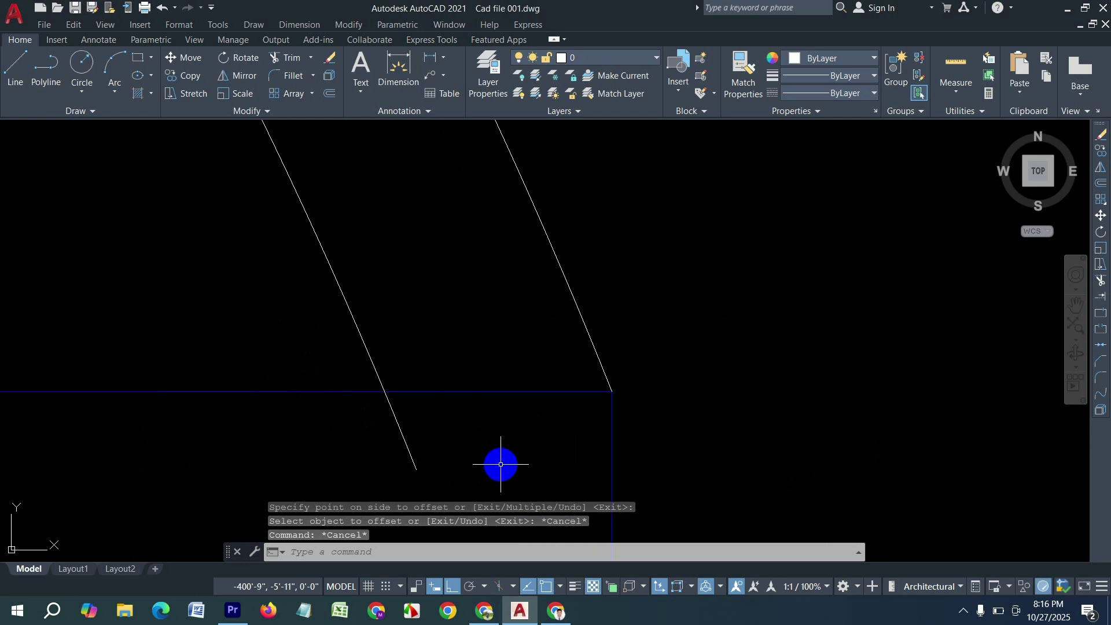
- Trim the inner arc's ends that extend into the two upper corner posts
key(Return)
click(443, 431)
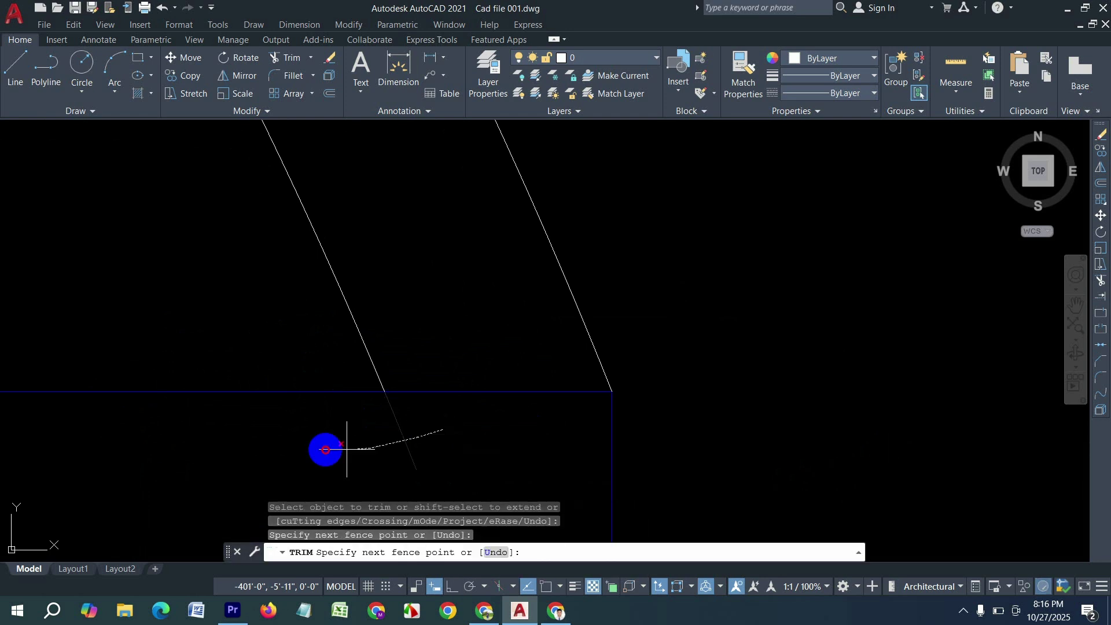
click(333, 449)
scroll(658, 347, down, 6)
scroll(626, 388, down, 5)
scroll(266, 389, up, 9)
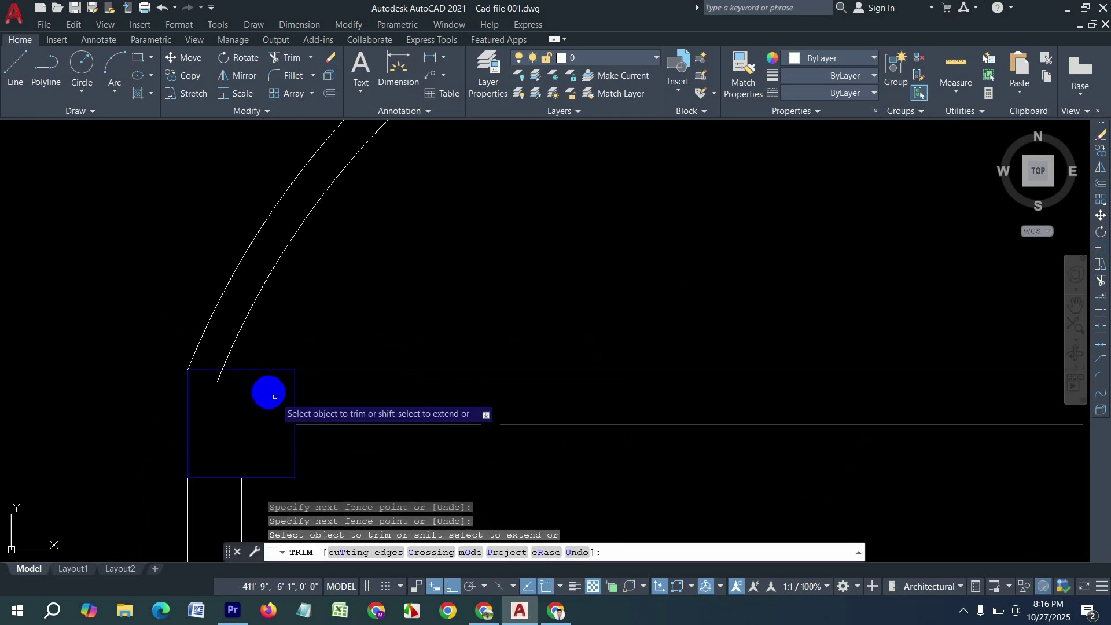
click(210, 364)
click(131, 358)
key(Return)
scroll(223, 389, down, 8)
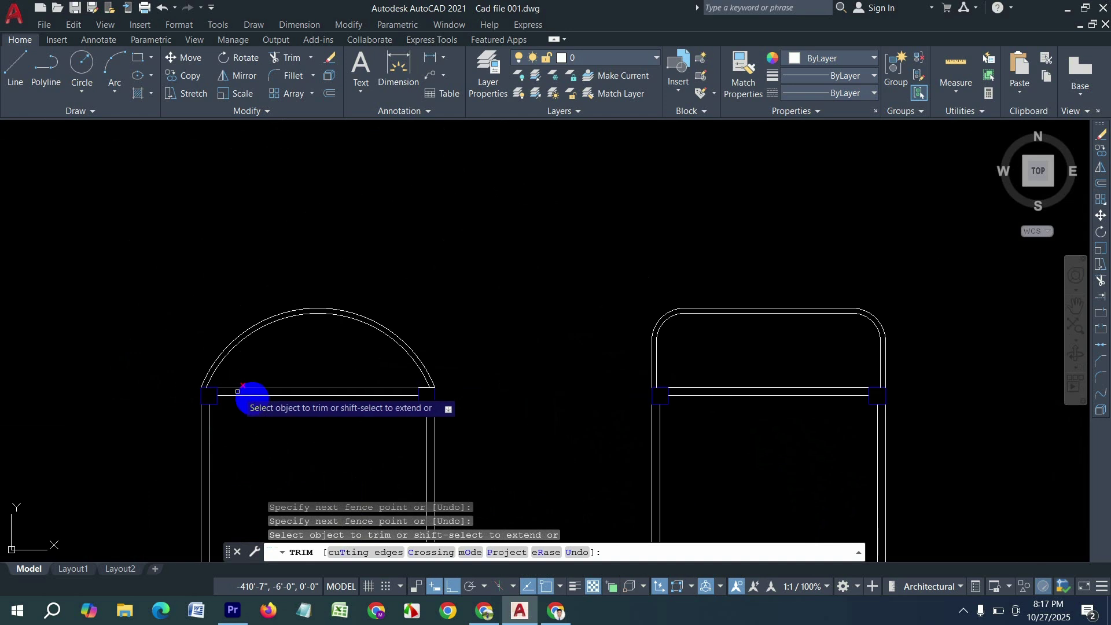